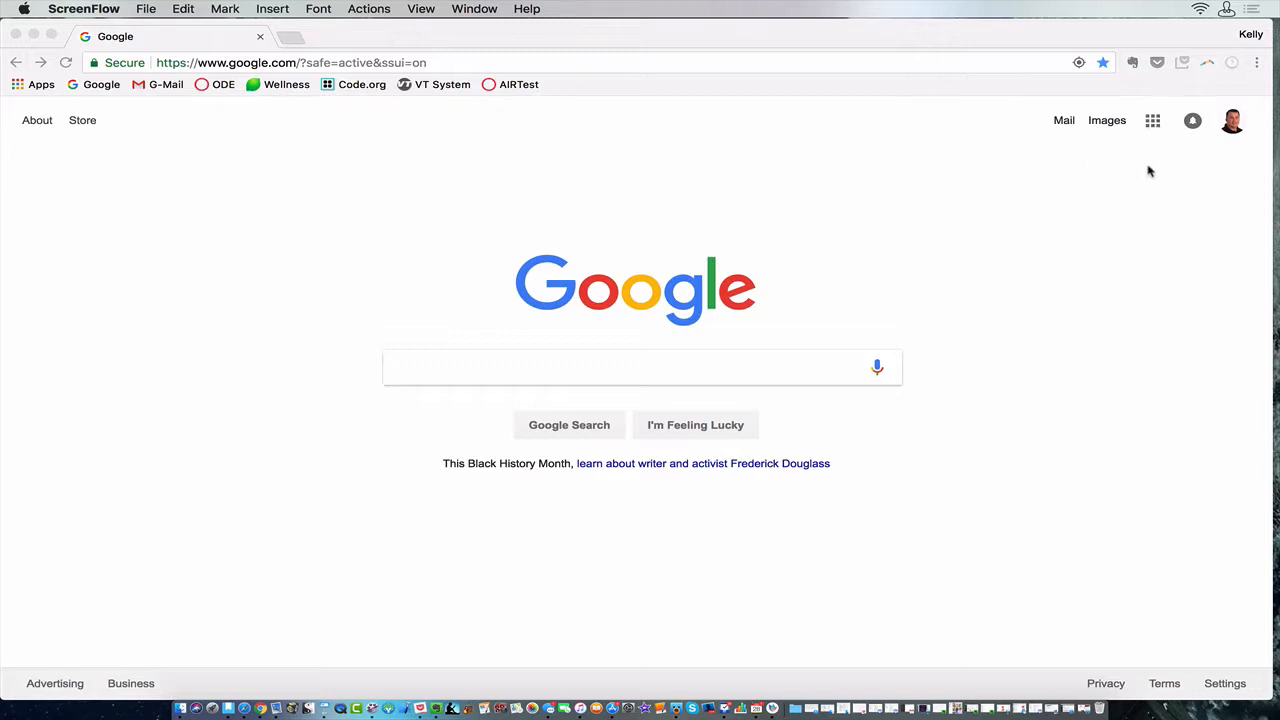
Start a new blank form from the Google apps grid in Google Forms.
click(1107, 165)
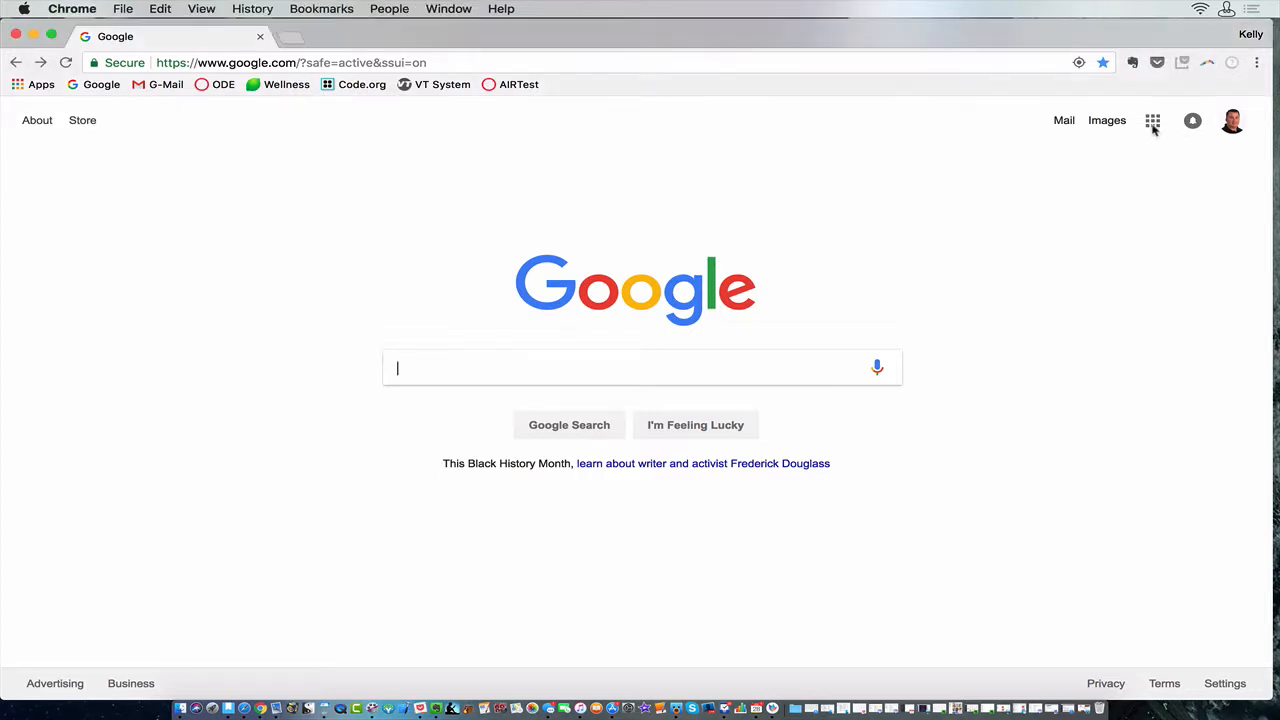
click(1152, 120)
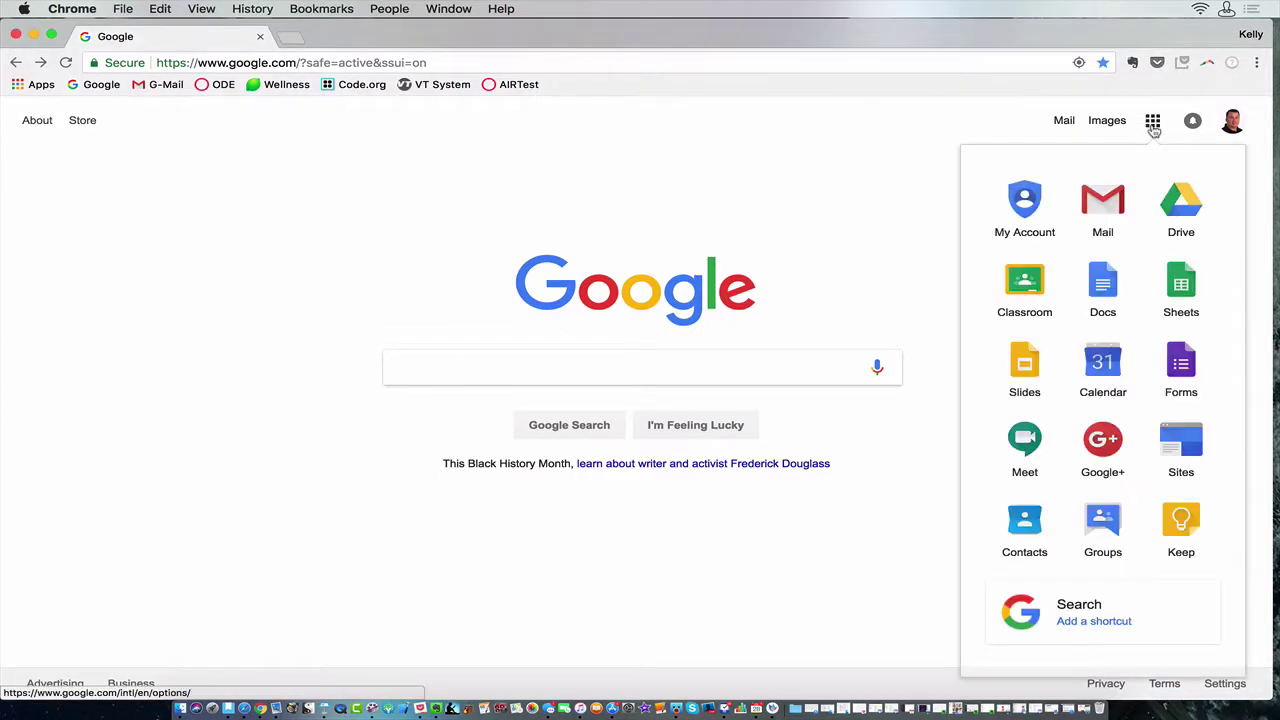
click(1175, 358)
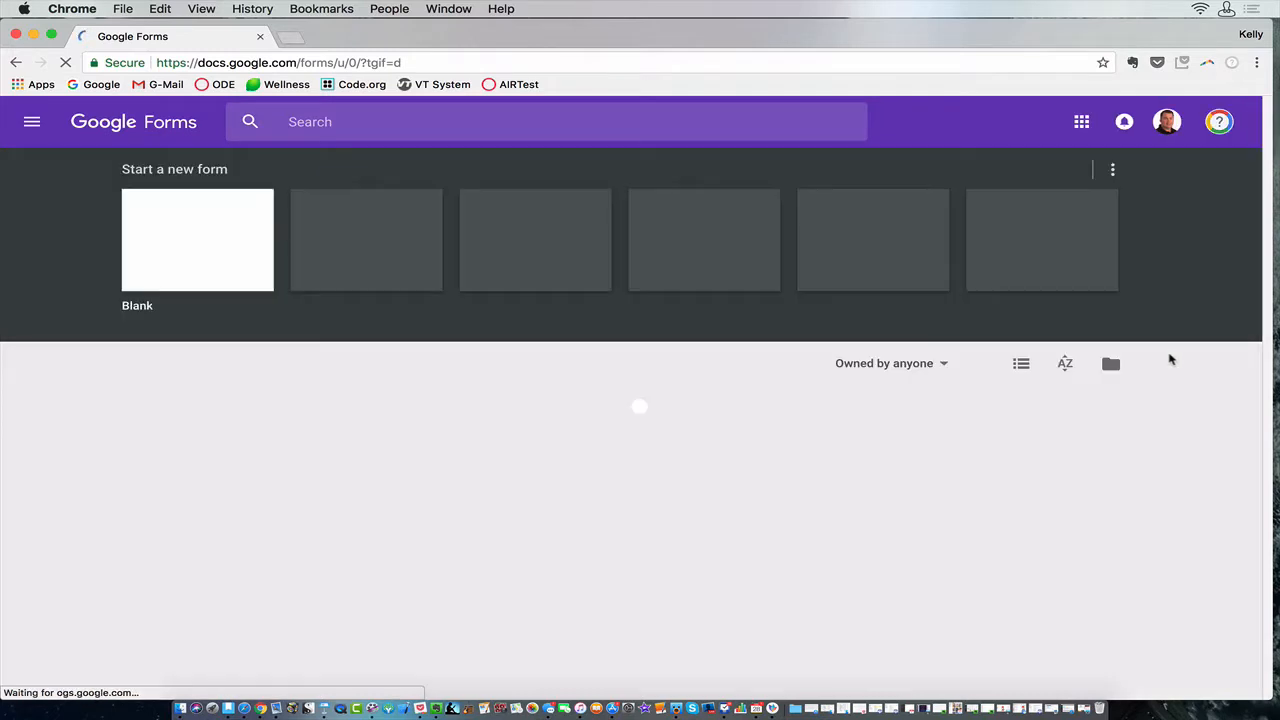
click(197, 252)
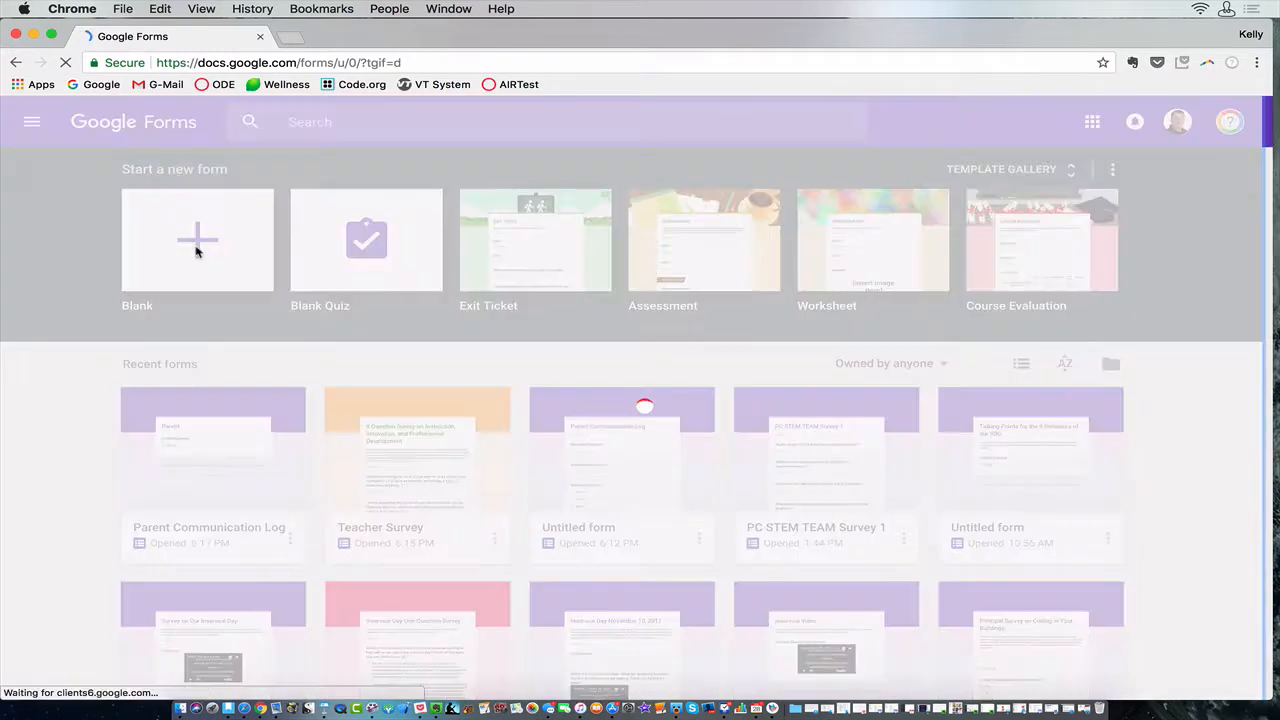
Title the form 'Parent Communication Log' and rename the file to match.
click(400, 403)
click(420, 287)
text(Parent Com)
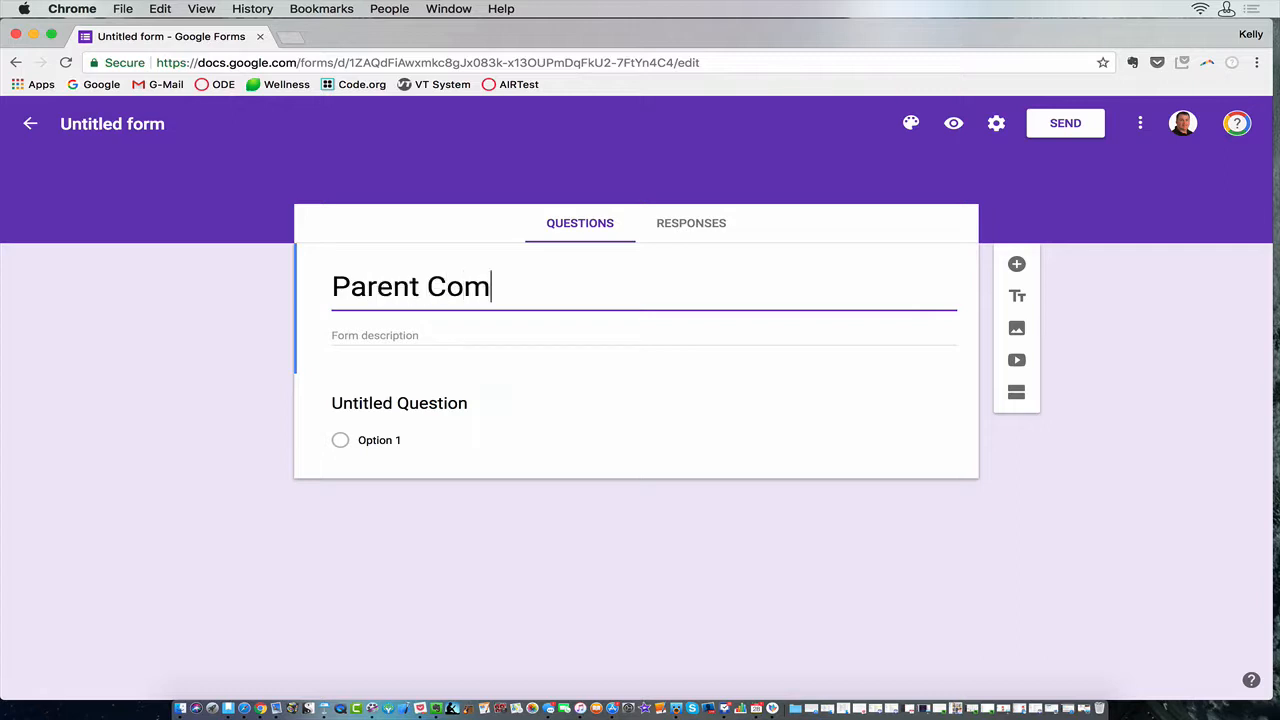
text(munication Log)
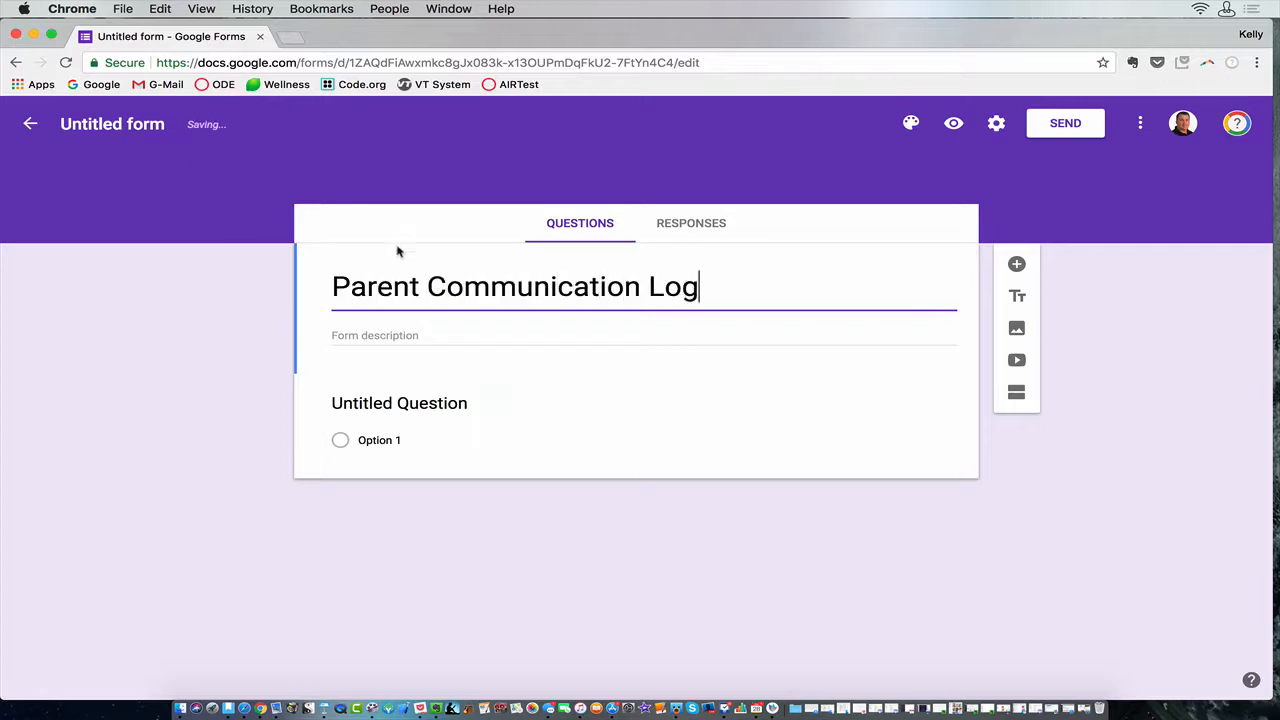
triple_click(400, 287)
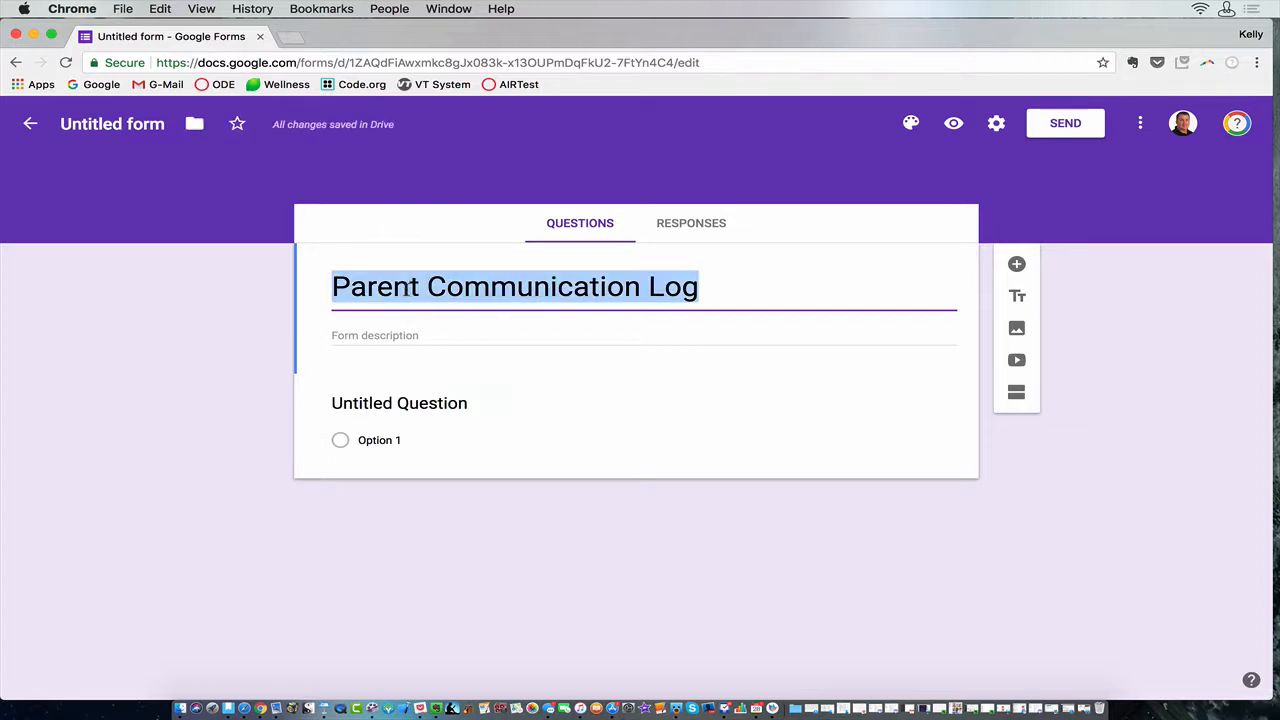
click(148, 124)
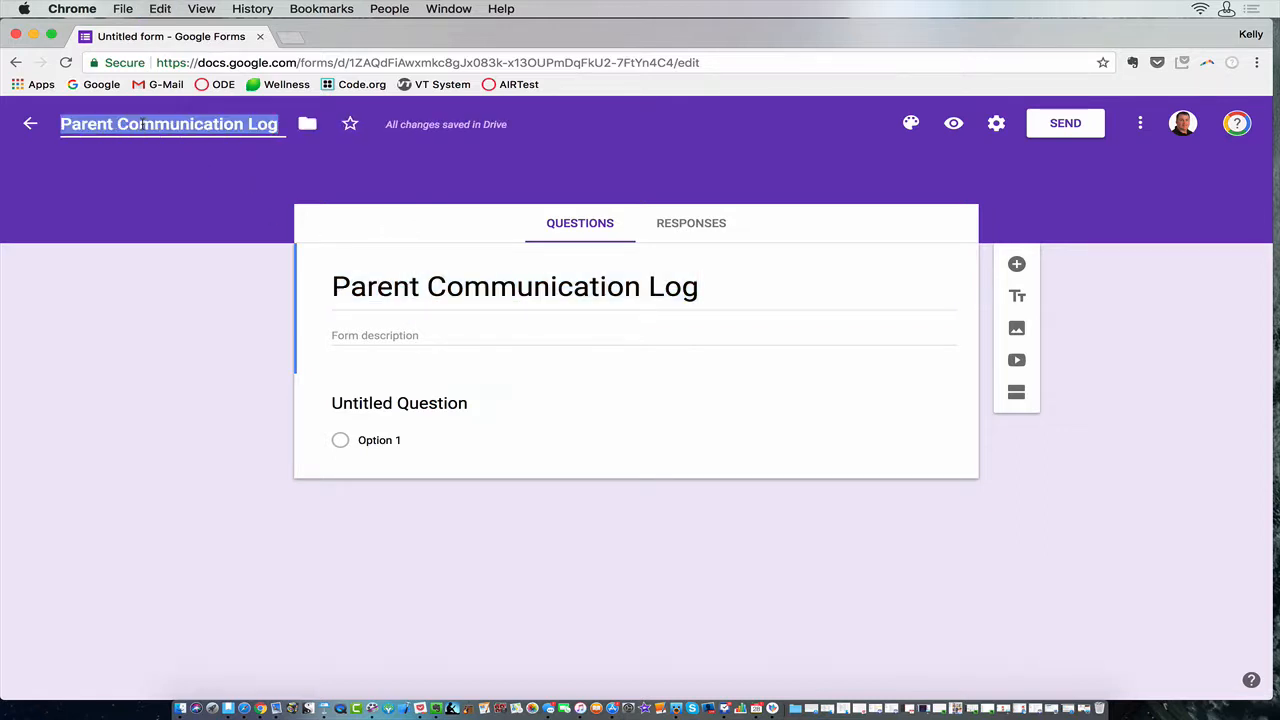
Make required short-answer questions First Name and Last Name by duplicating the first card.
click(430, 403)
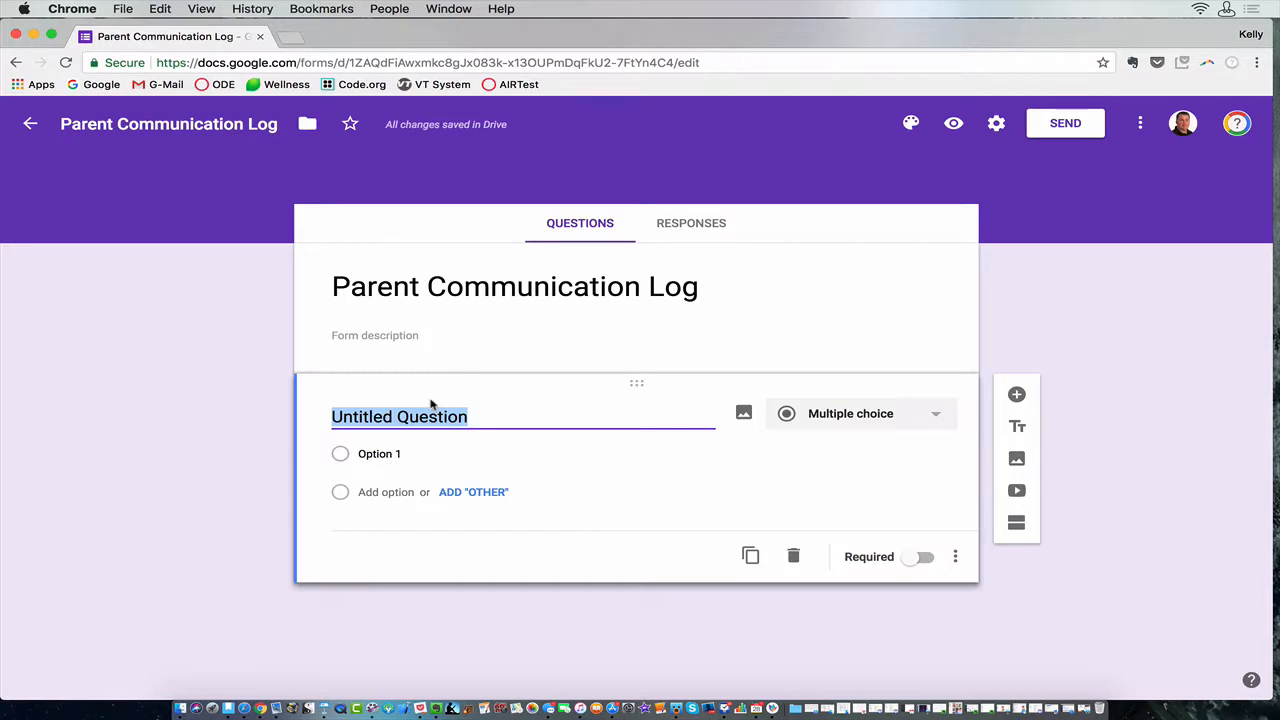
text(First N)
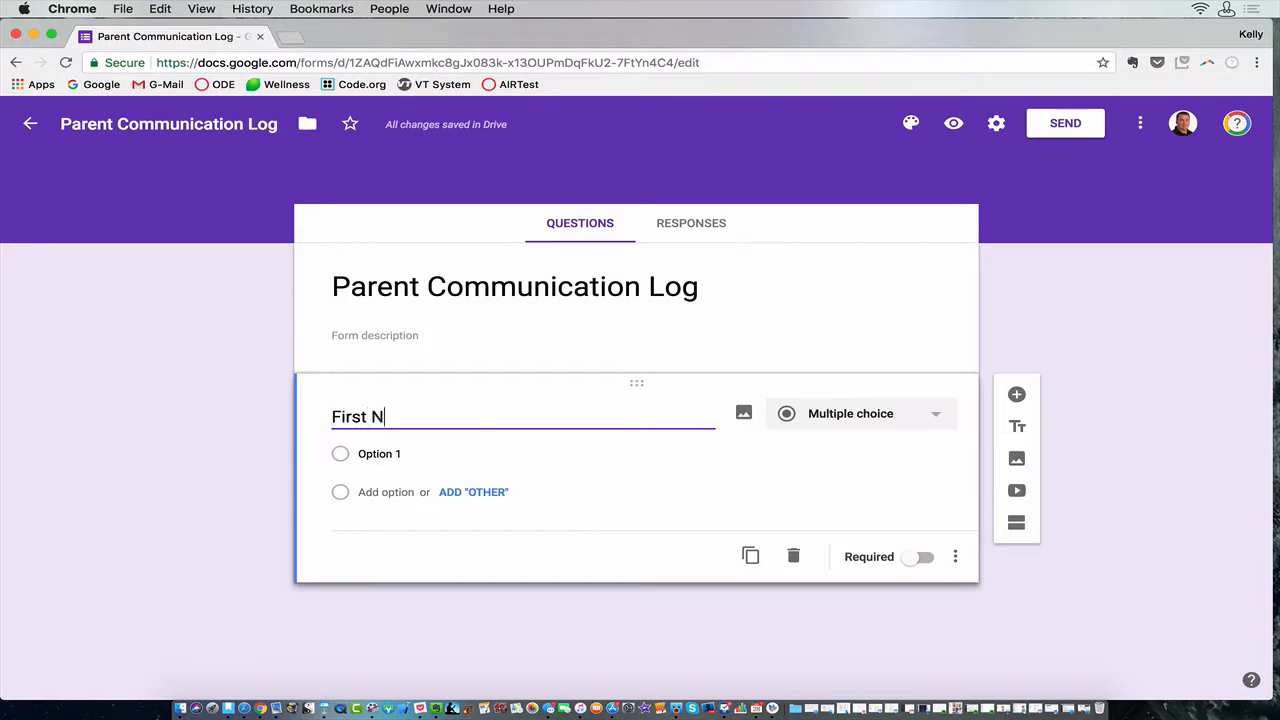
text(ame)
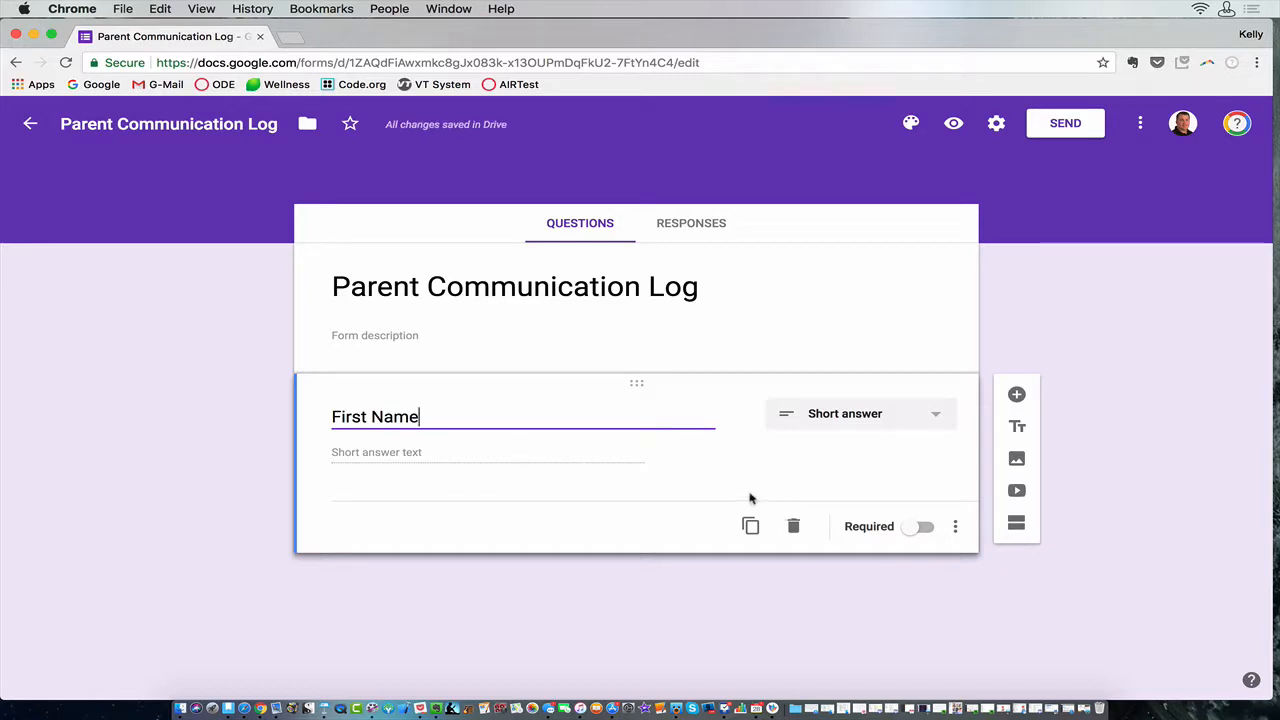
click(910, 526)
click(751, 526)
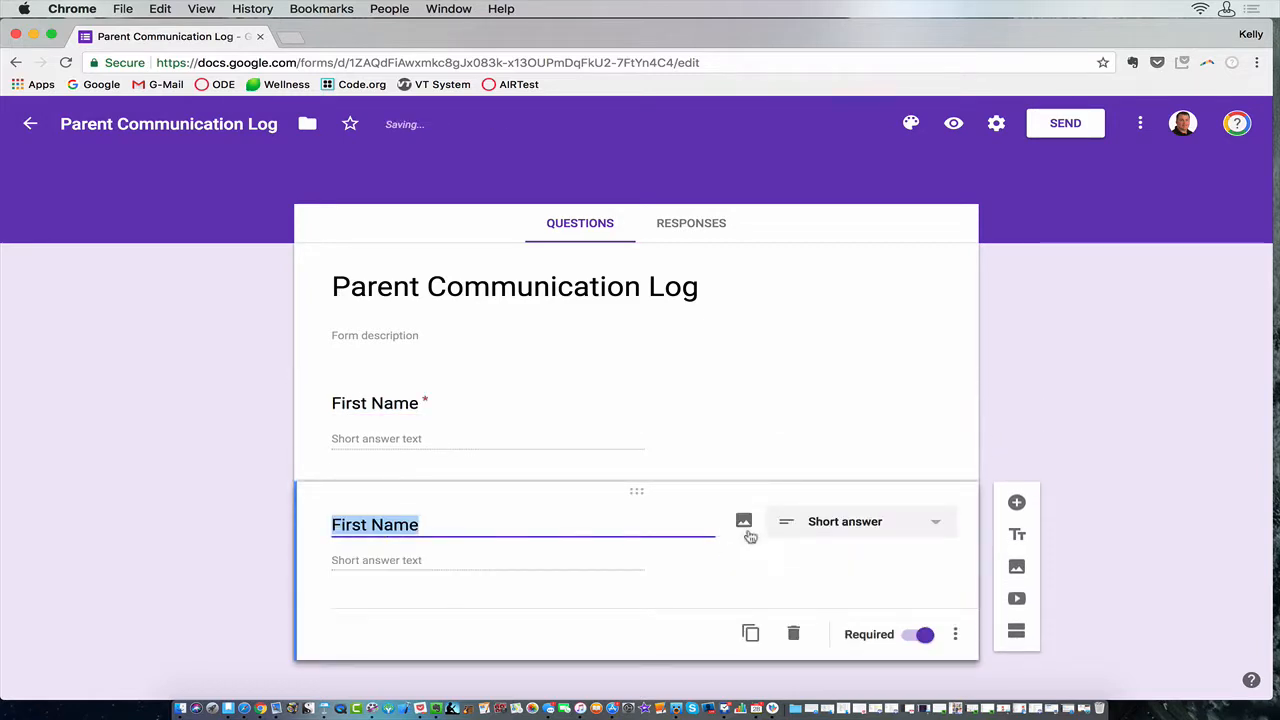
text(Last Name)
click(751, 634)
text(Meth)
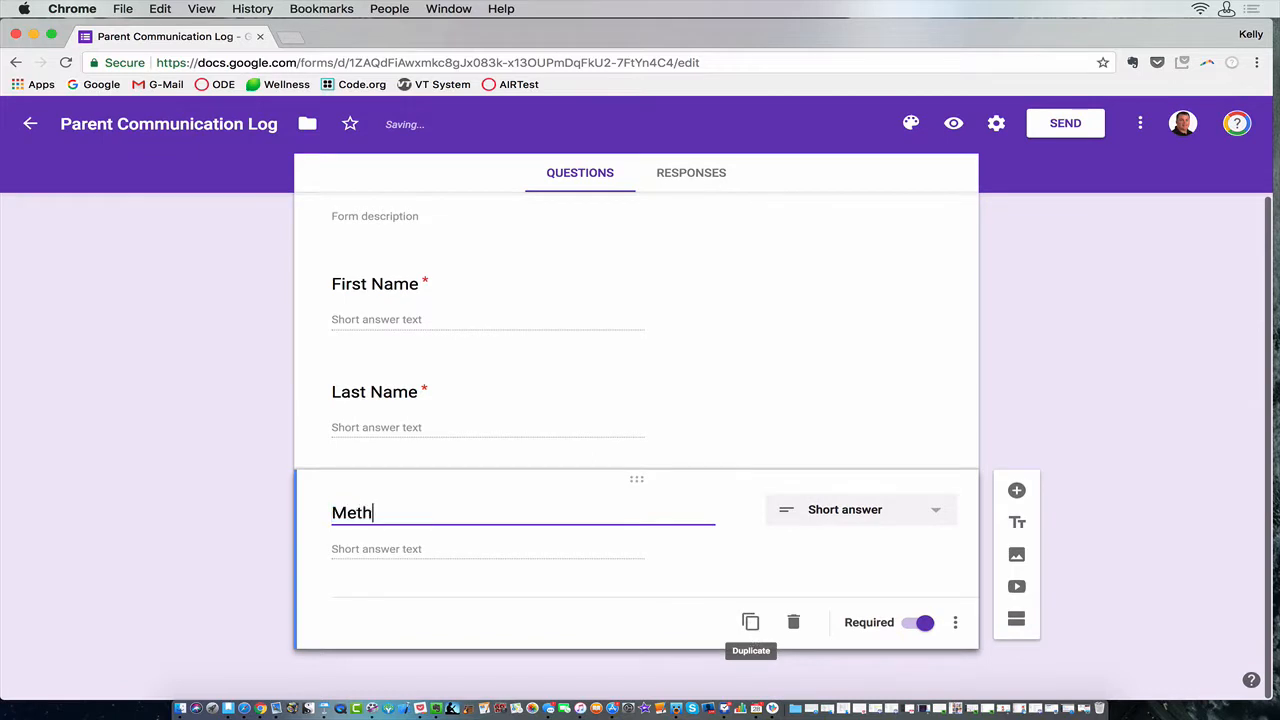
text(od of Contact)
Turn the third card into a Method of Contact checkbox with Phone, email, letter, in person.
click(934, 510)
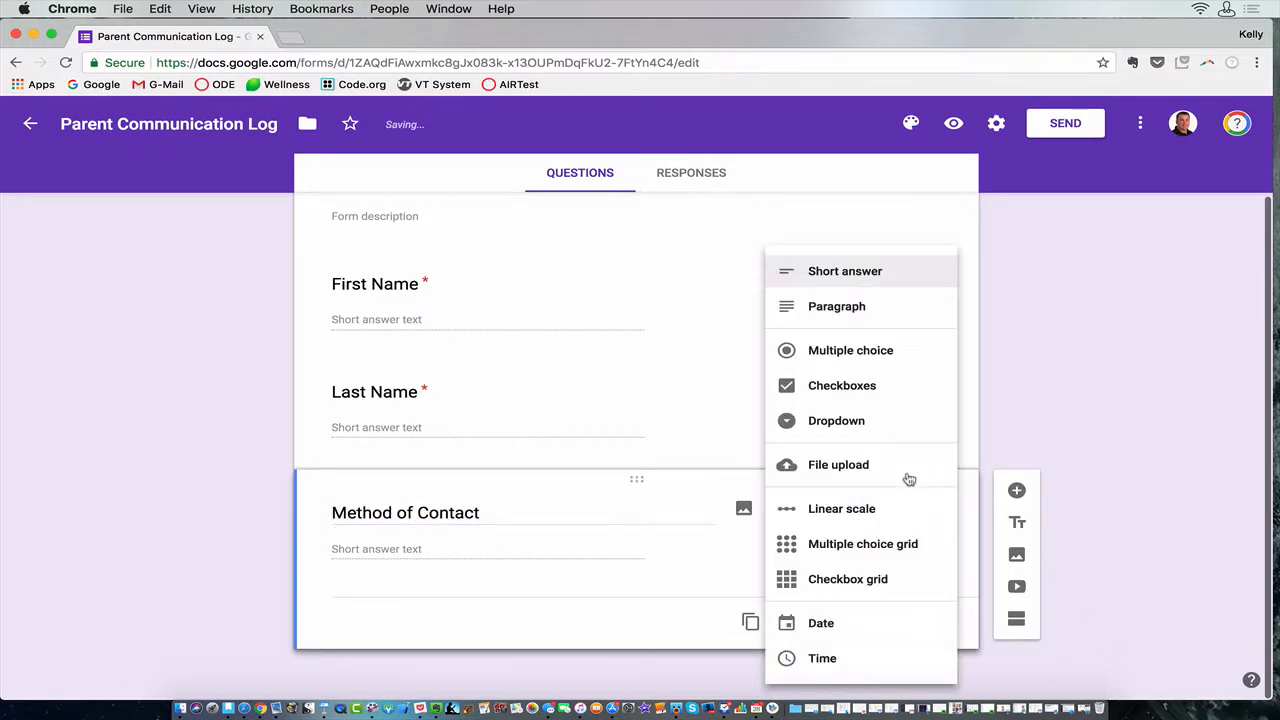
click(880, 385)
click(380, 549)
text(Phon)
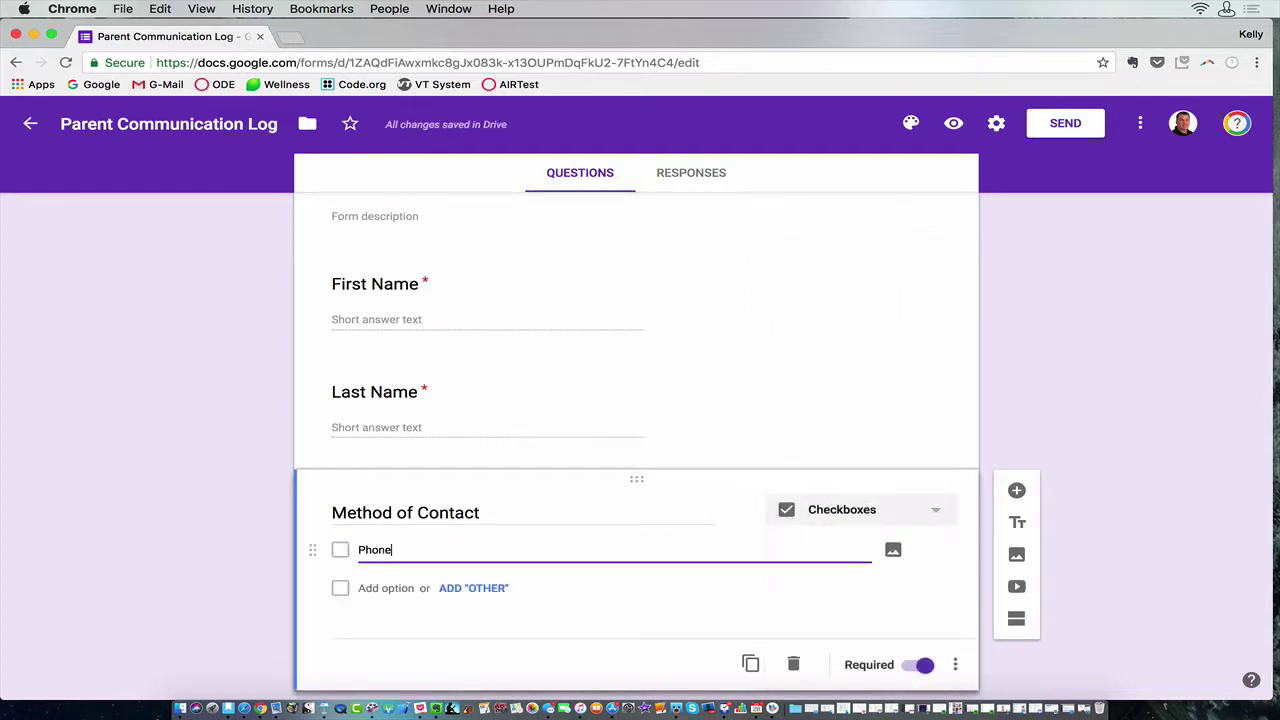
text(e)
click(386, 588)
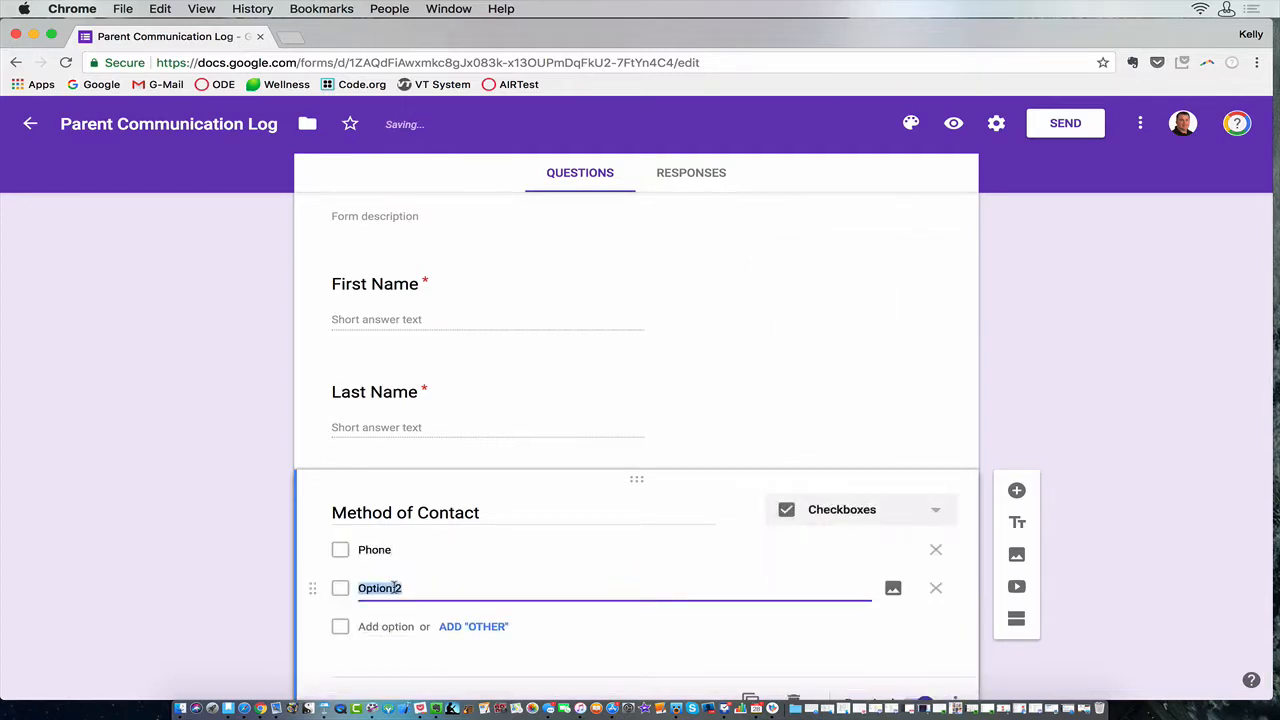
text(email)
click(385, 626)
text(letter)
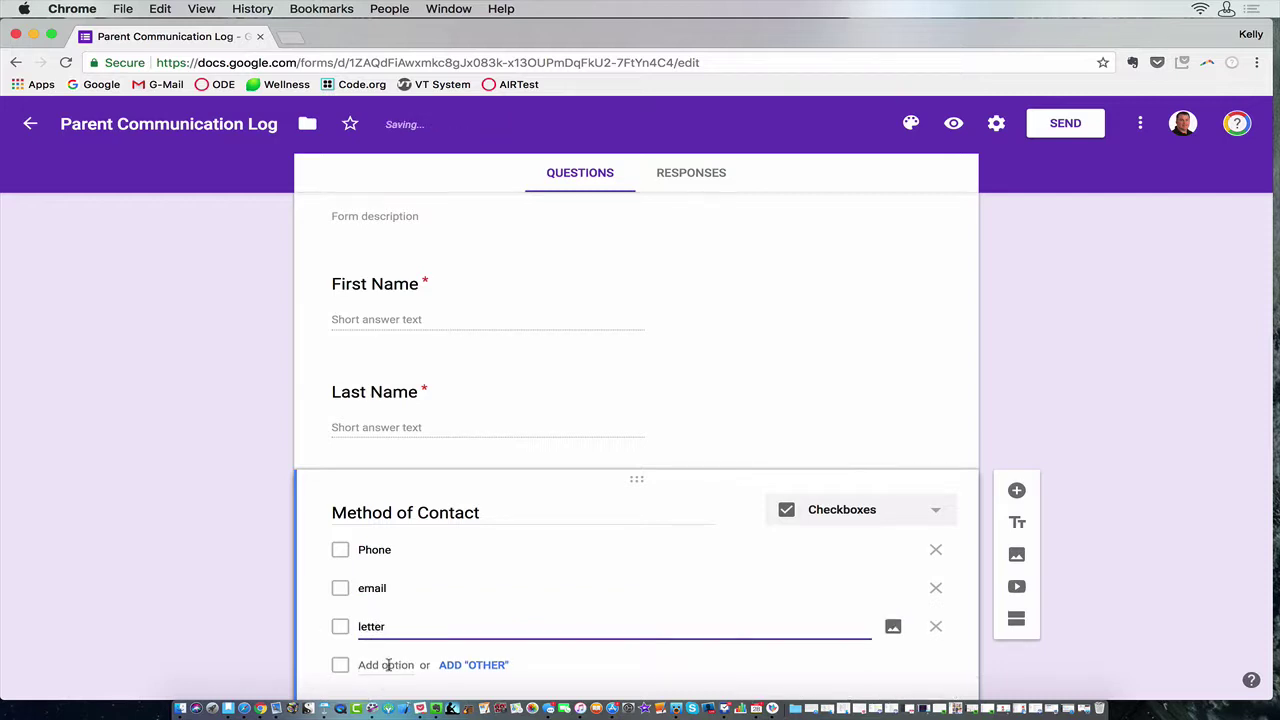
click(386, 665)
text(in person)
scroll(636, 500, down, 3)
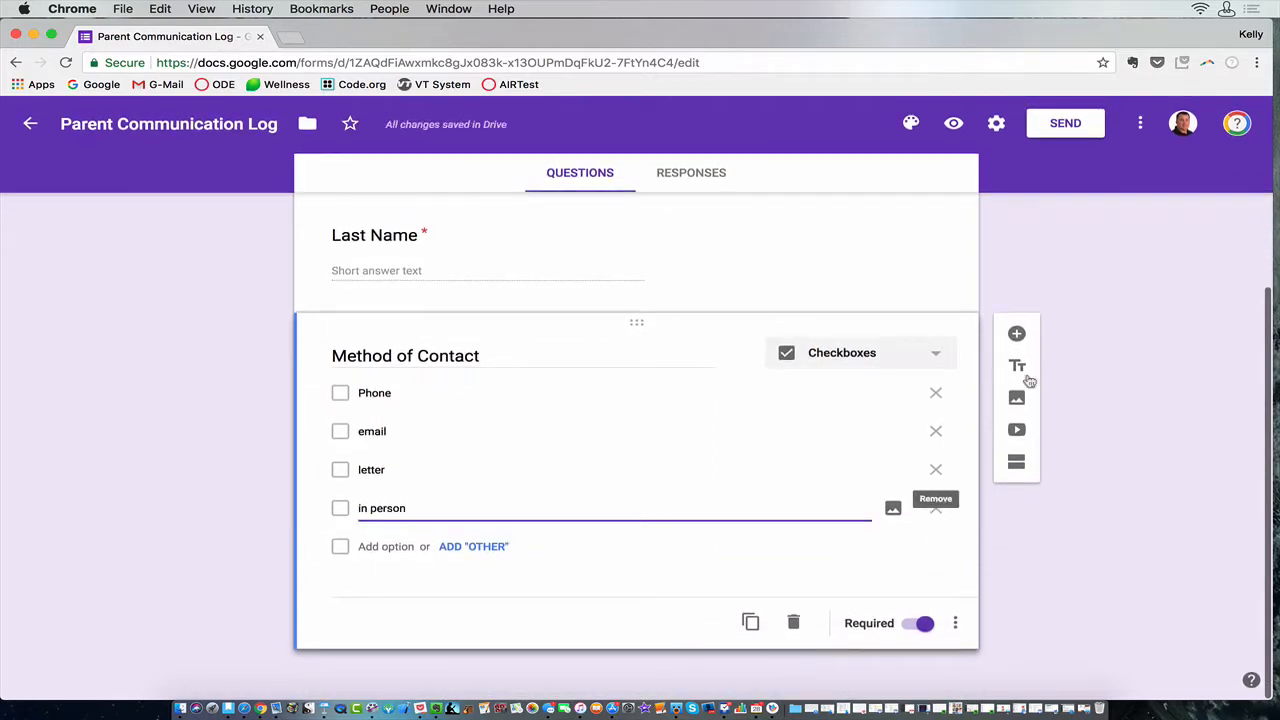
Add a required Notes long-answer question and a Phone Number question moved to the top.
click(1017, 330)
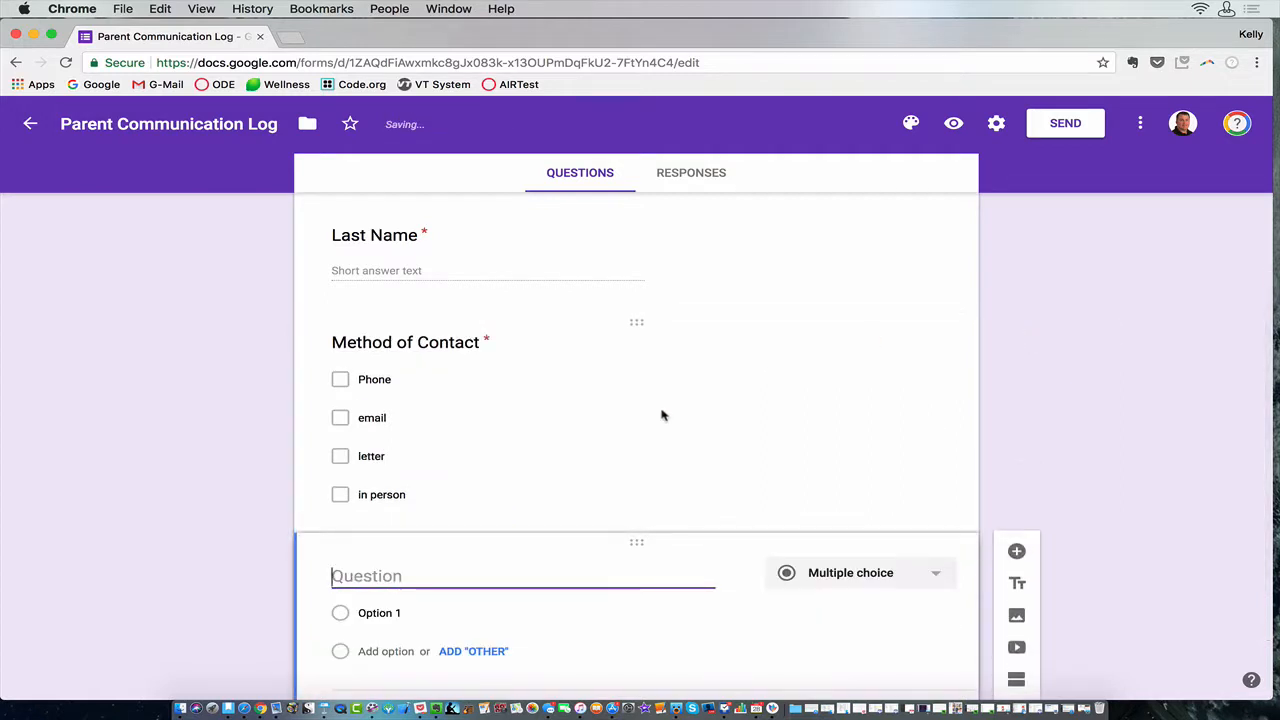
text(Notes)
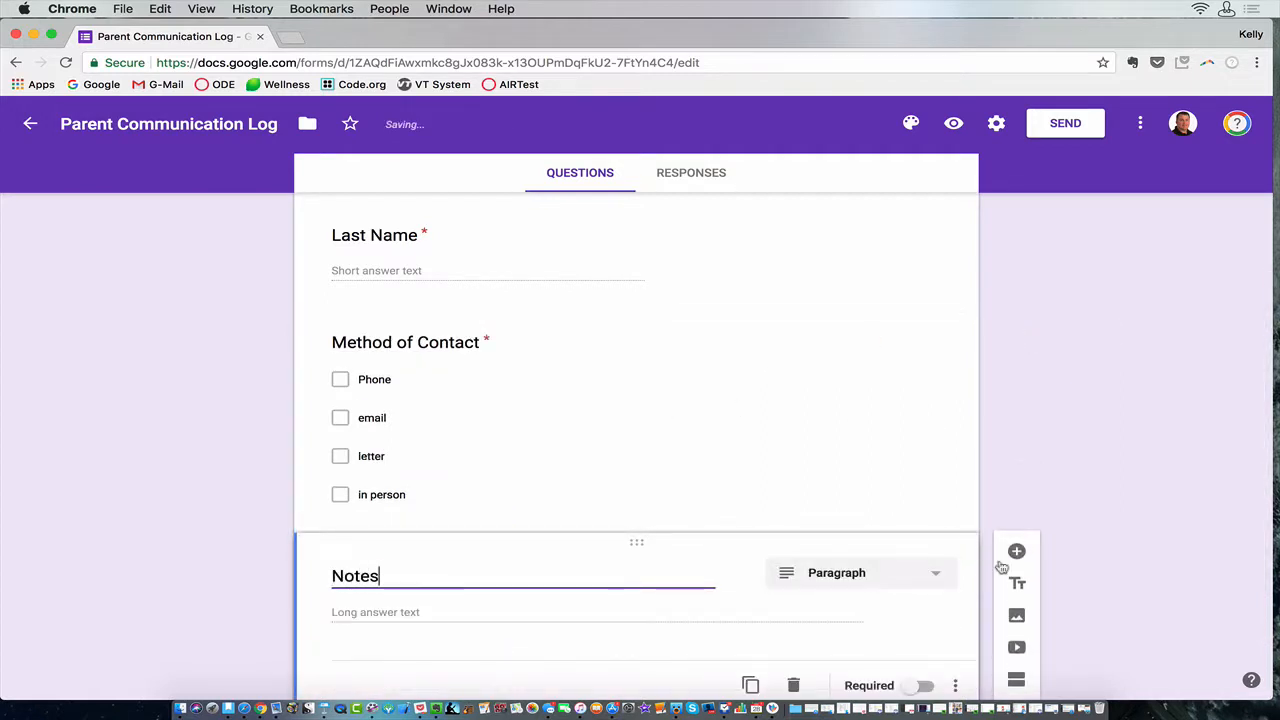
scroll(779, 623, down, 2)
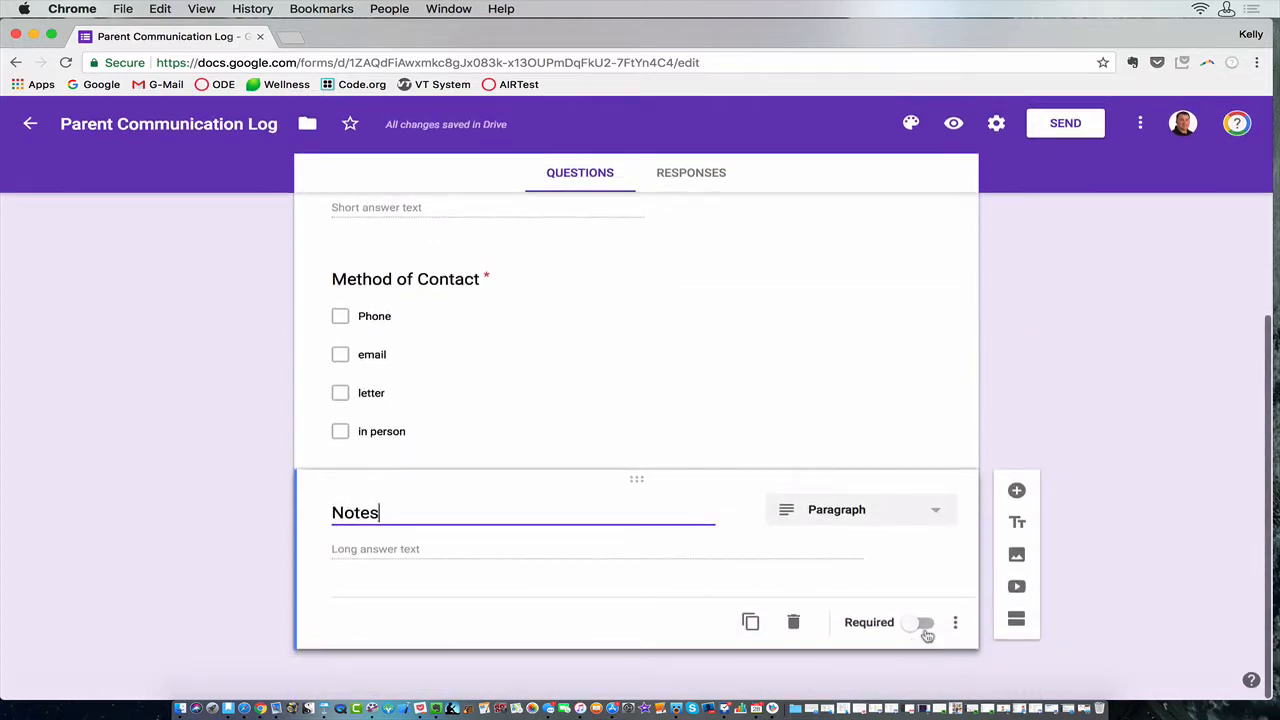
click(921, 622)
scroll(575, 419, up, 8)
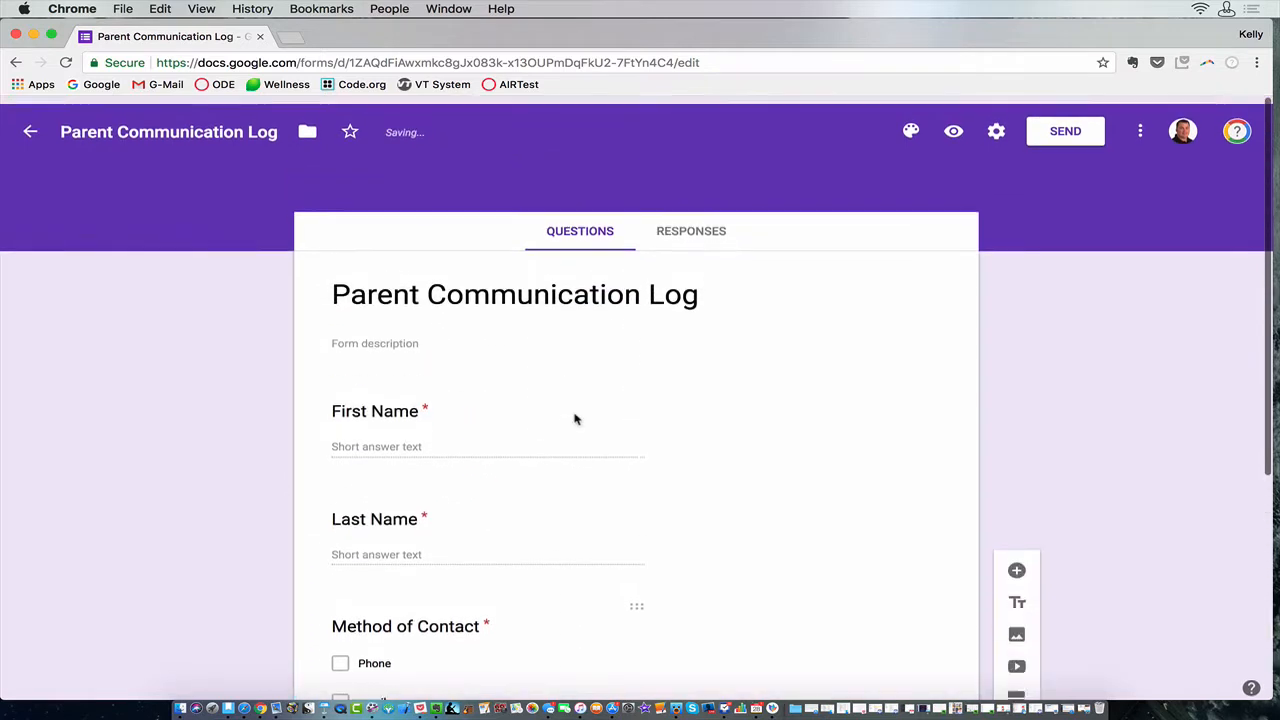
scroll(575, 419, down, 2)
scroll(575, 419, up, 1)
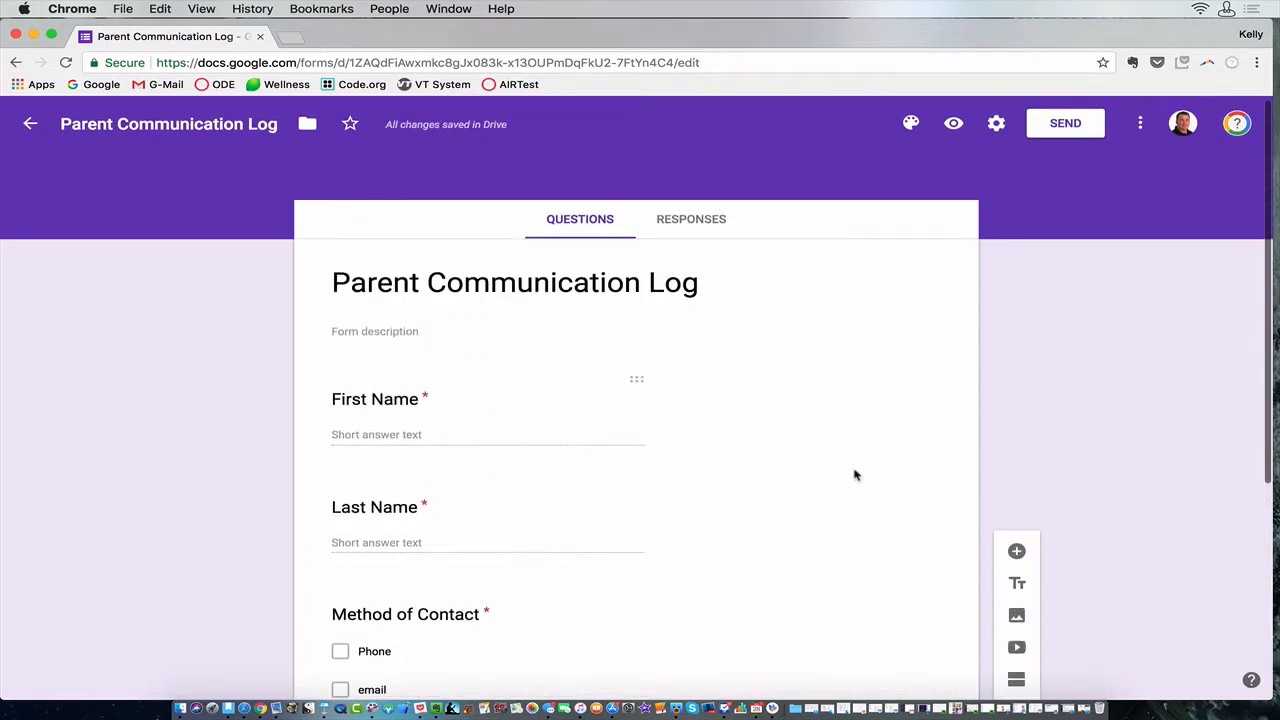
click(1017, 553)
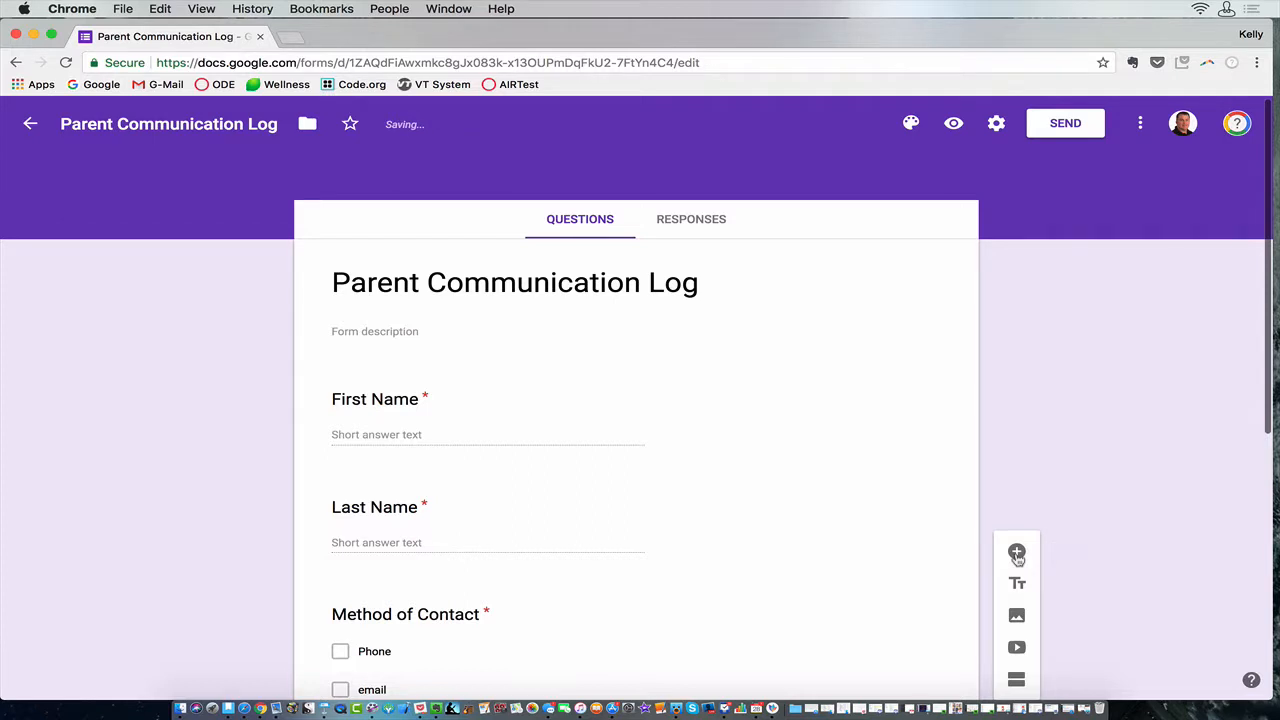
text(Phone Number)
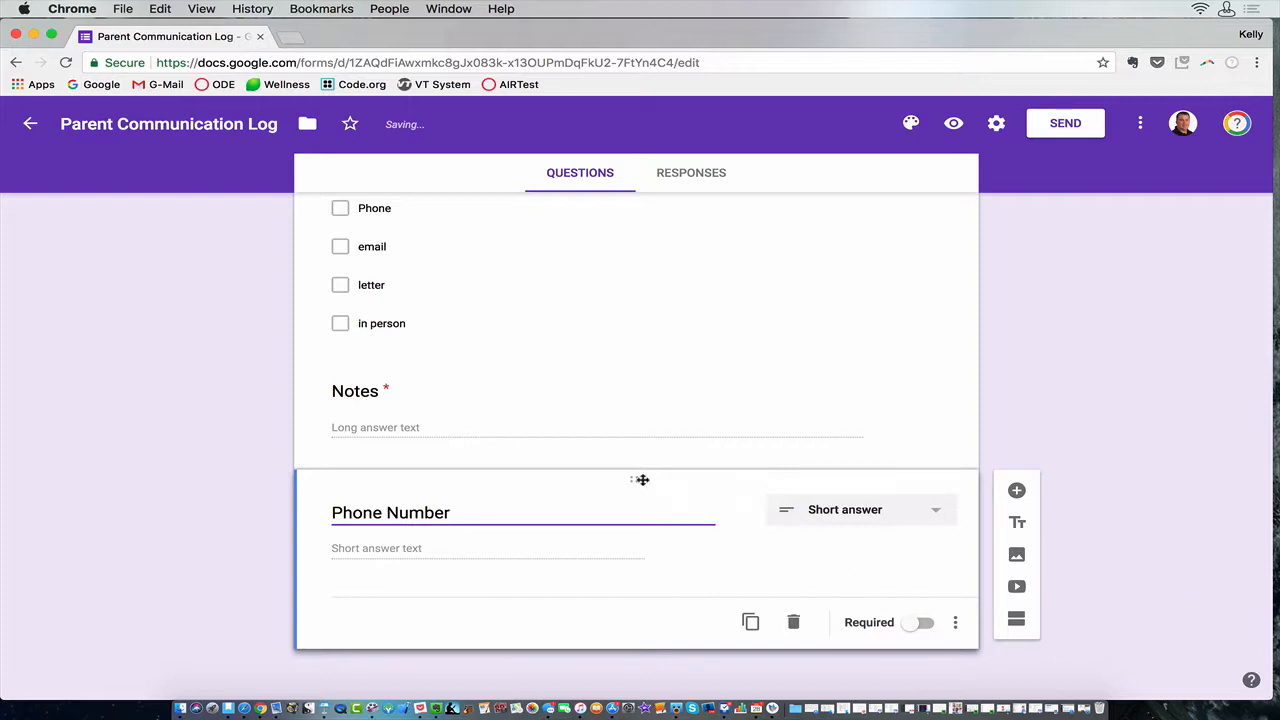
mouse_move(636, 479)
mouse_down()
mouse_move(629, 195)
mouse_move(619, 298)
mouse_up()
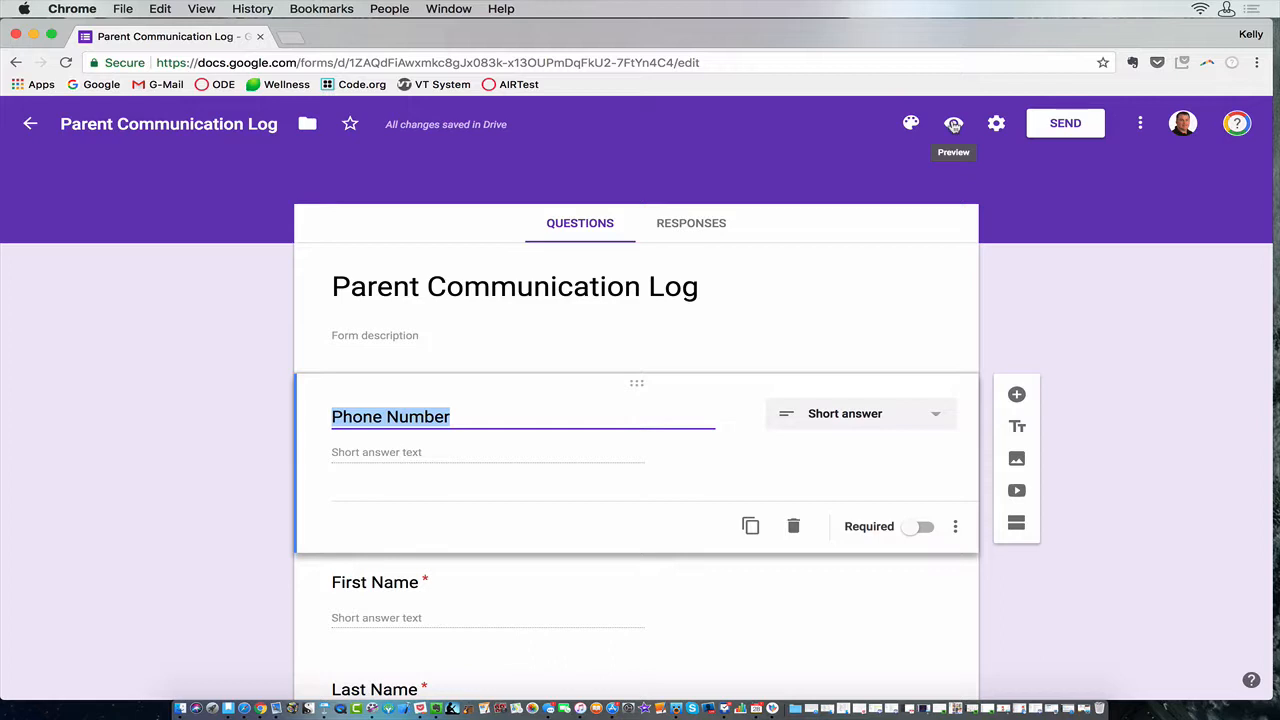
In preview, answer the phone number, first and last name, and choose Phone as contact method.
click(953, 123)
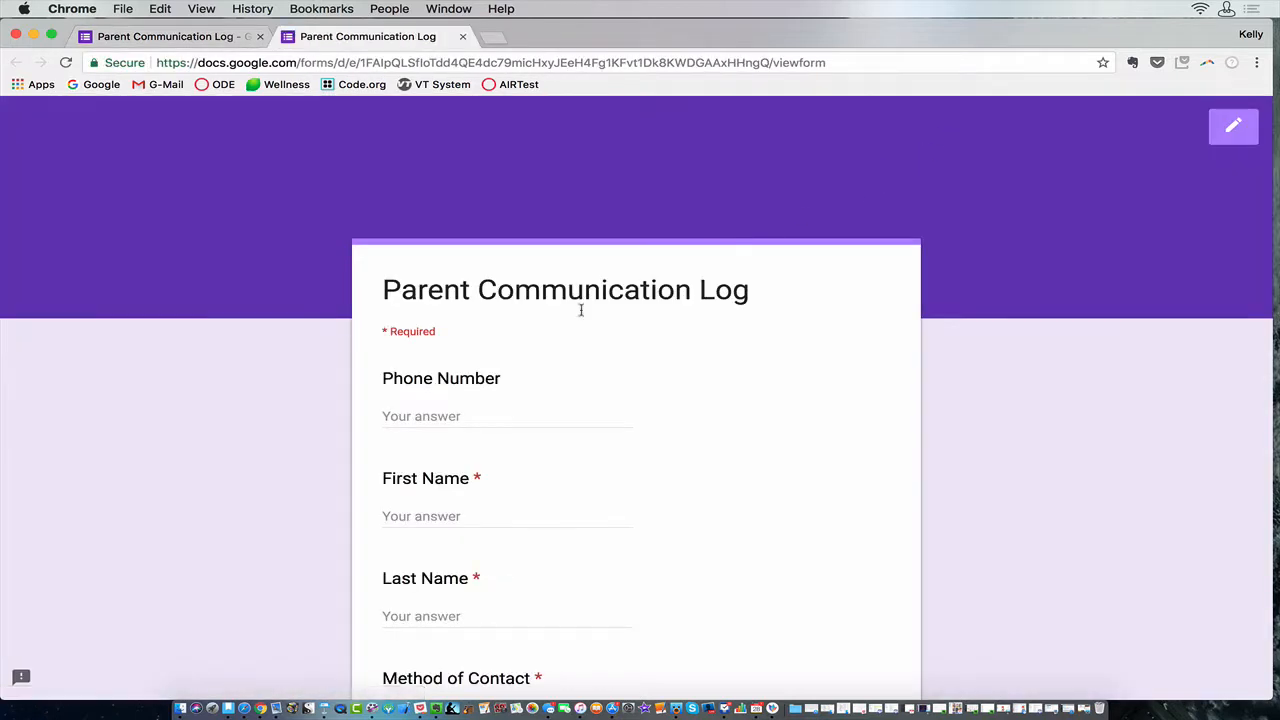
click(460, 422)
text(419-555-8946)
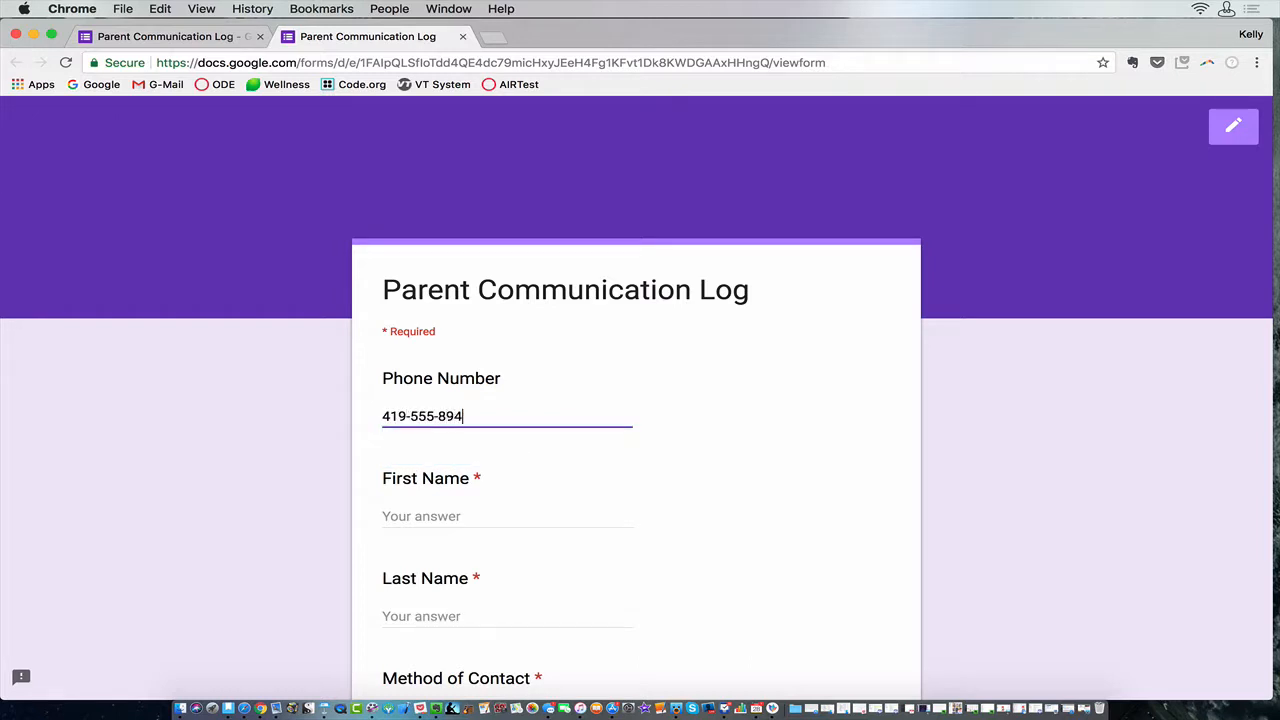
click(428, 520)
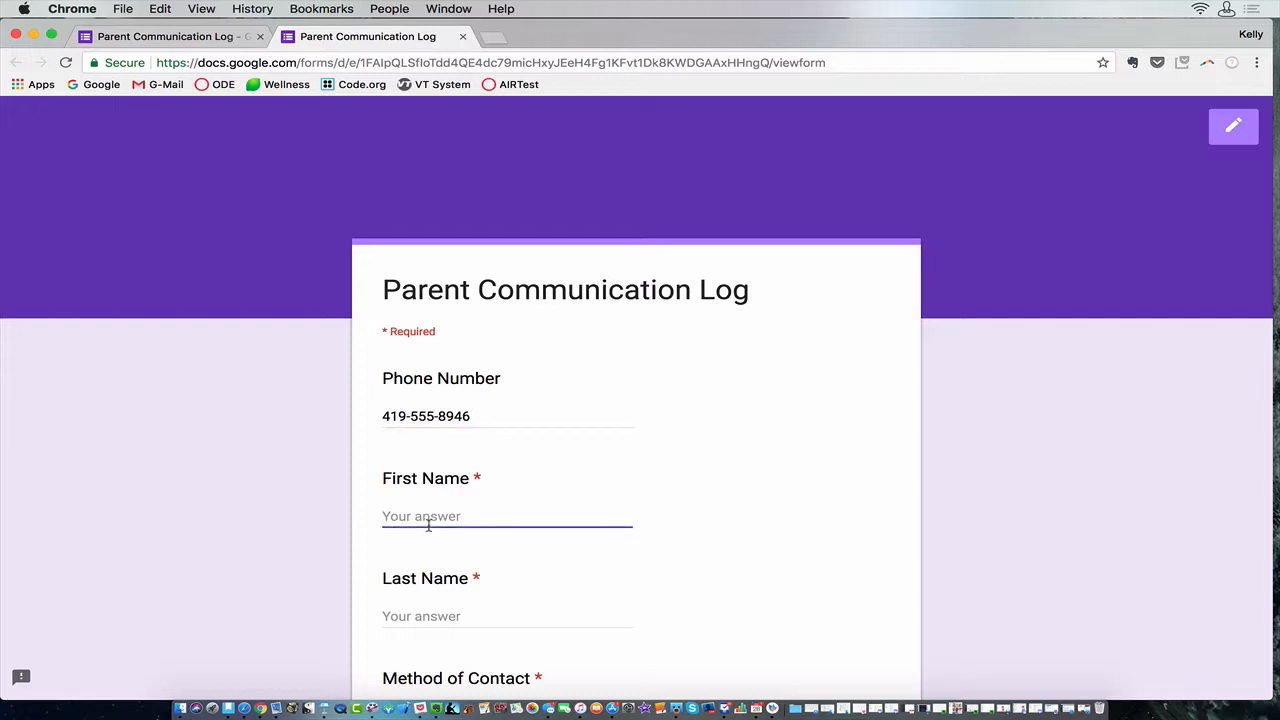
text(John)
click(421, 616)
text(Croy)
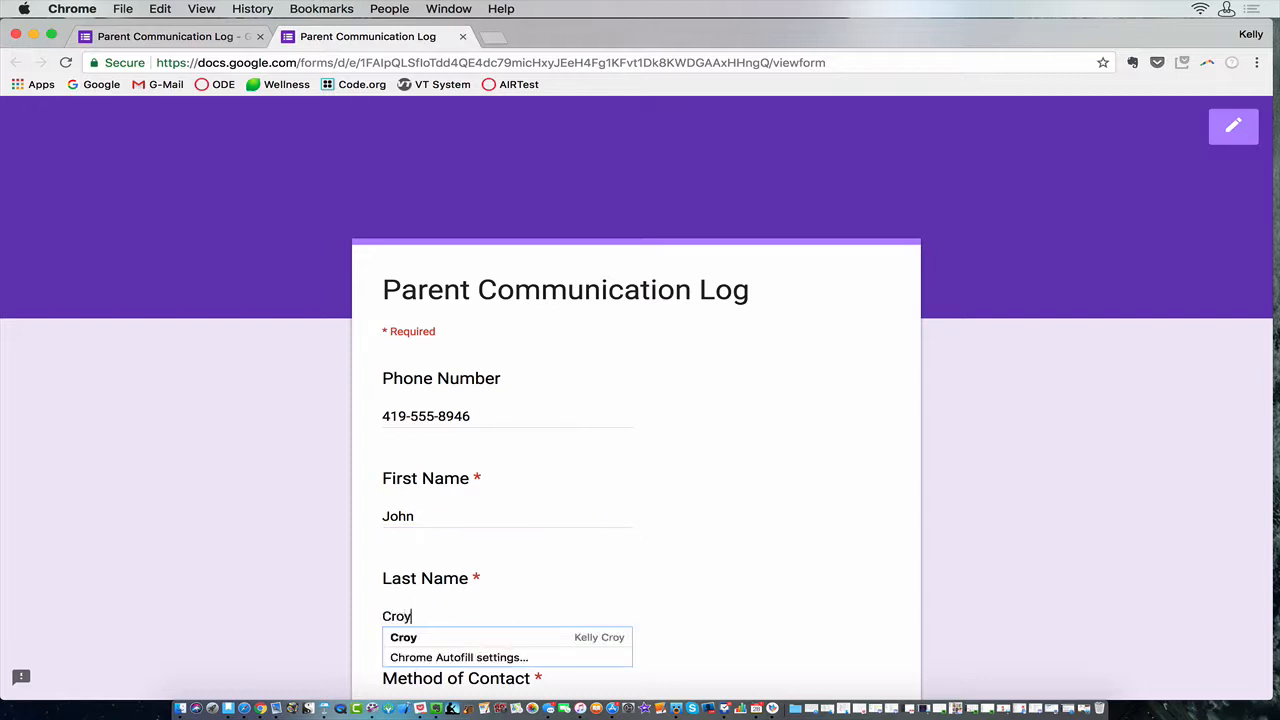
scroll(640, 450, down, 5)
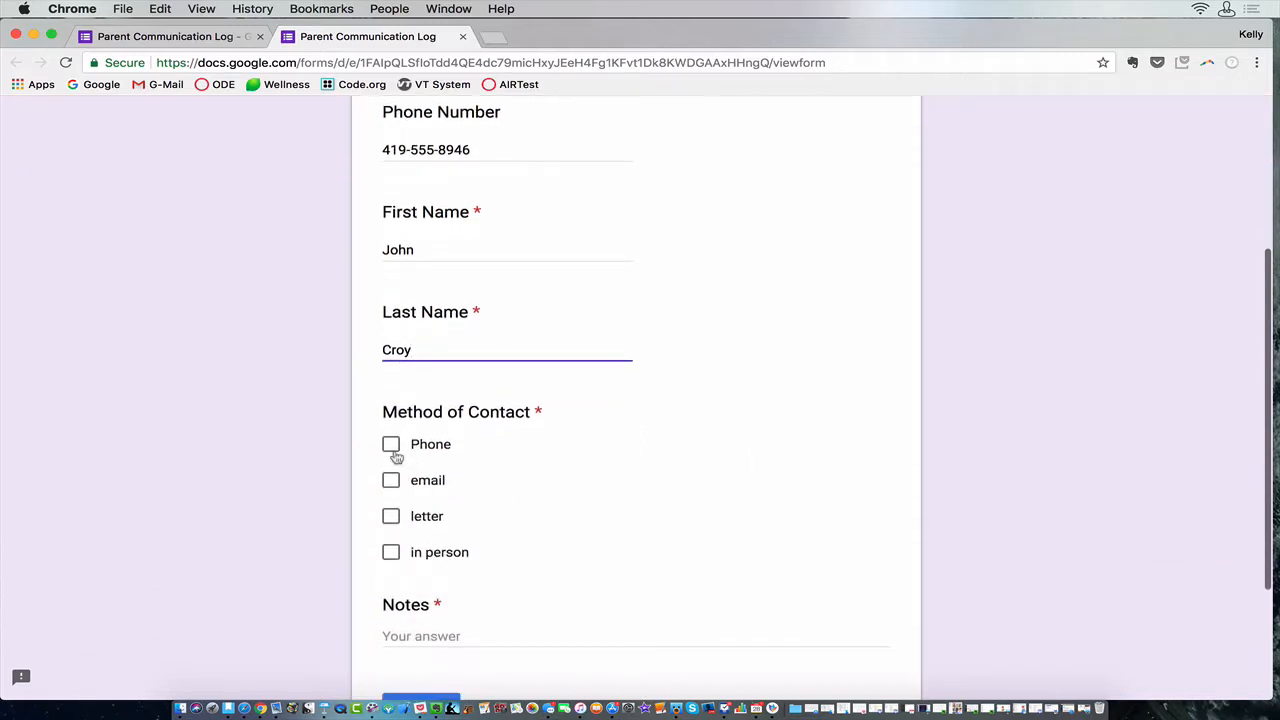
click(390, 446)
scroll(480, 505, down, 5)
Write multi-line filler notes and submit the test response.
click(420, 446)
text(dfdlkjlkdfj)
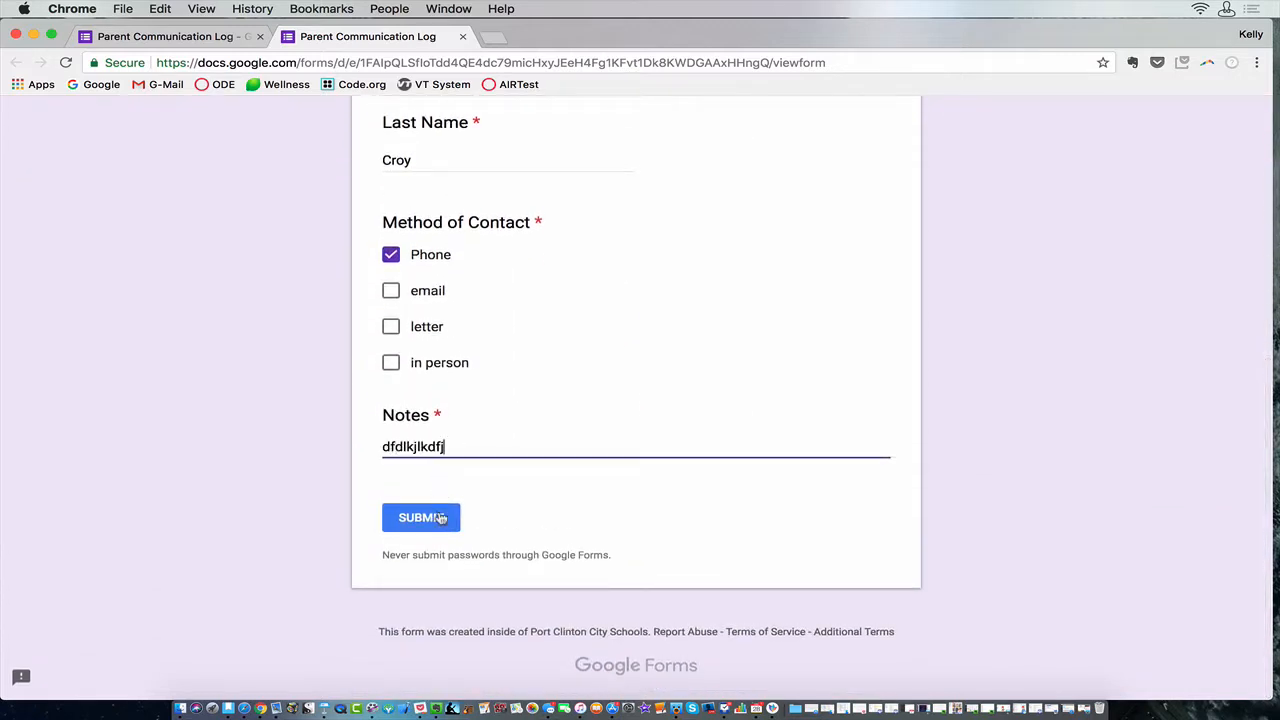
text(jlkdjfldjlksj)
key(Return)
text(ldkfjldsjfldj)
key(Return)
text(ldhjlfdjslkj)
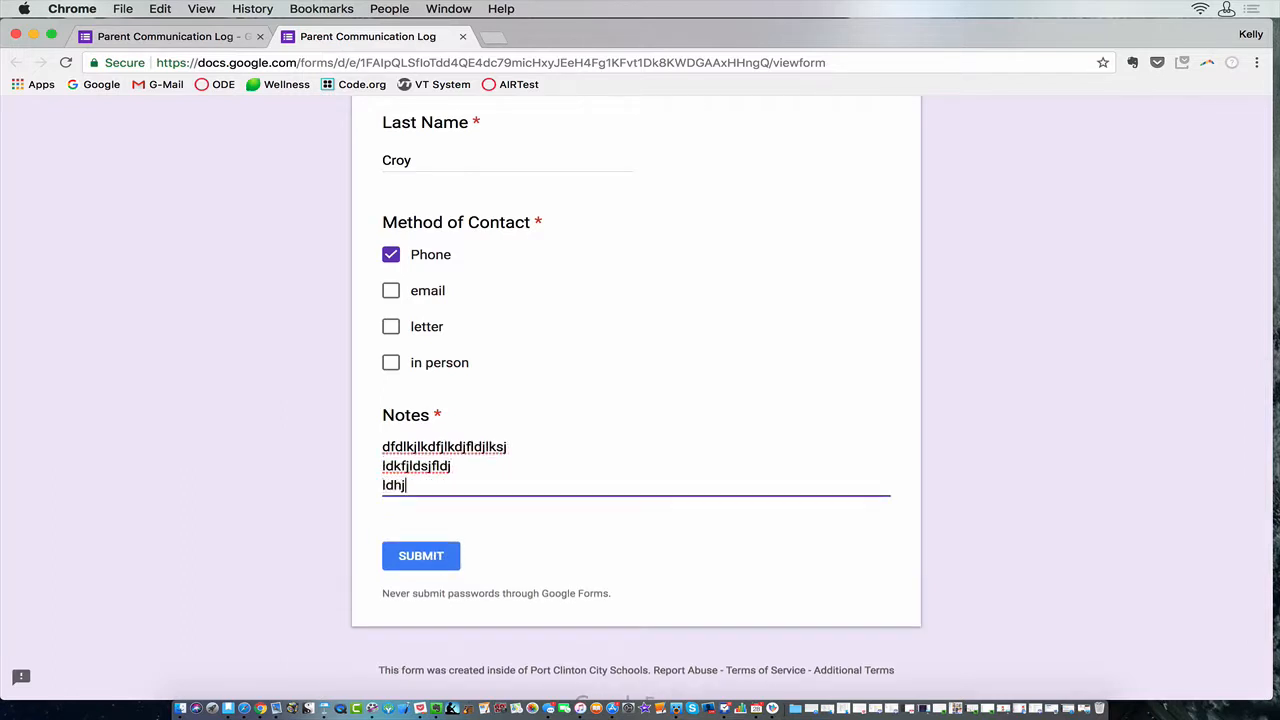
key(Return)
text(khjskdhfldsjh)
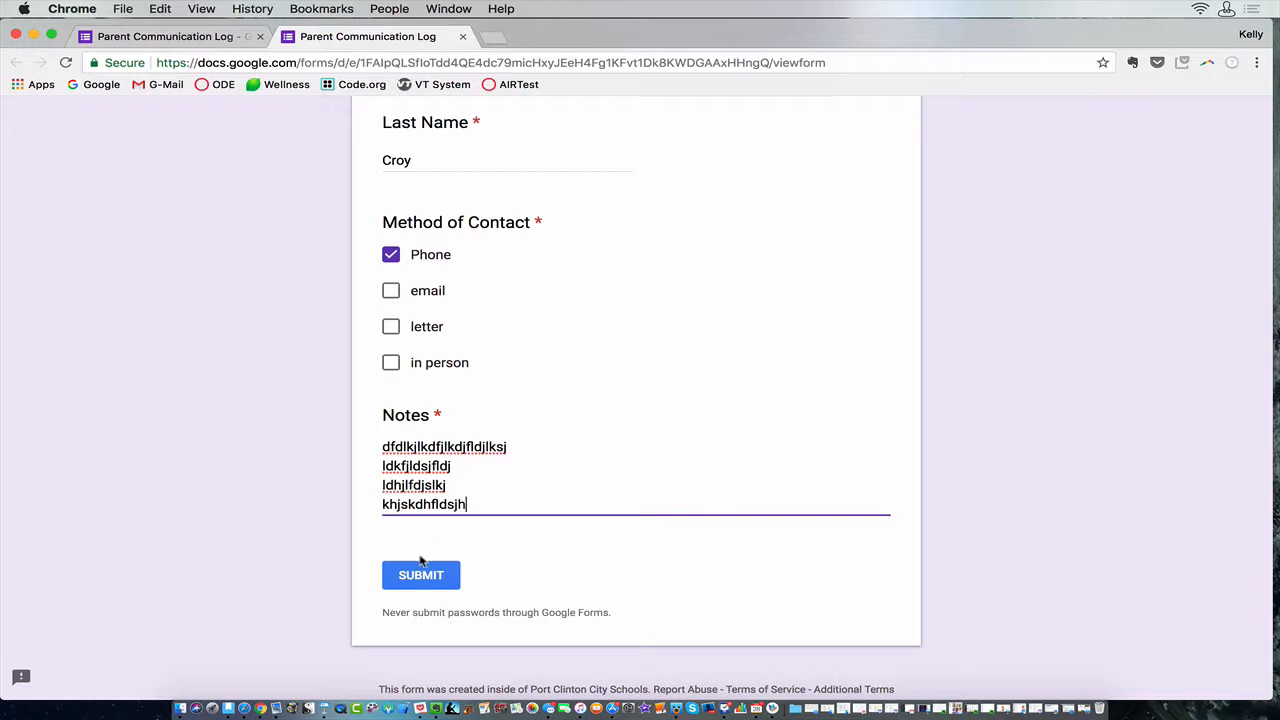
click(420, 574)
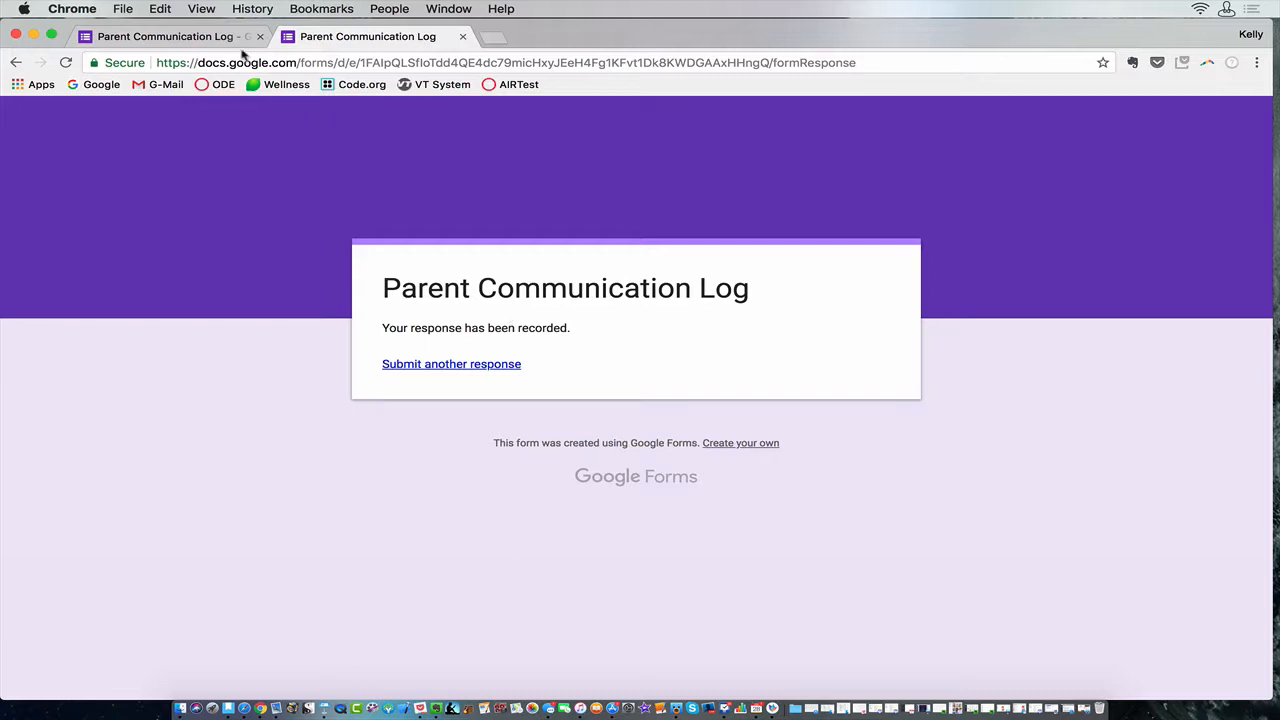
Return to the editor and review the single recorded response under Responses.
click(165, 36)
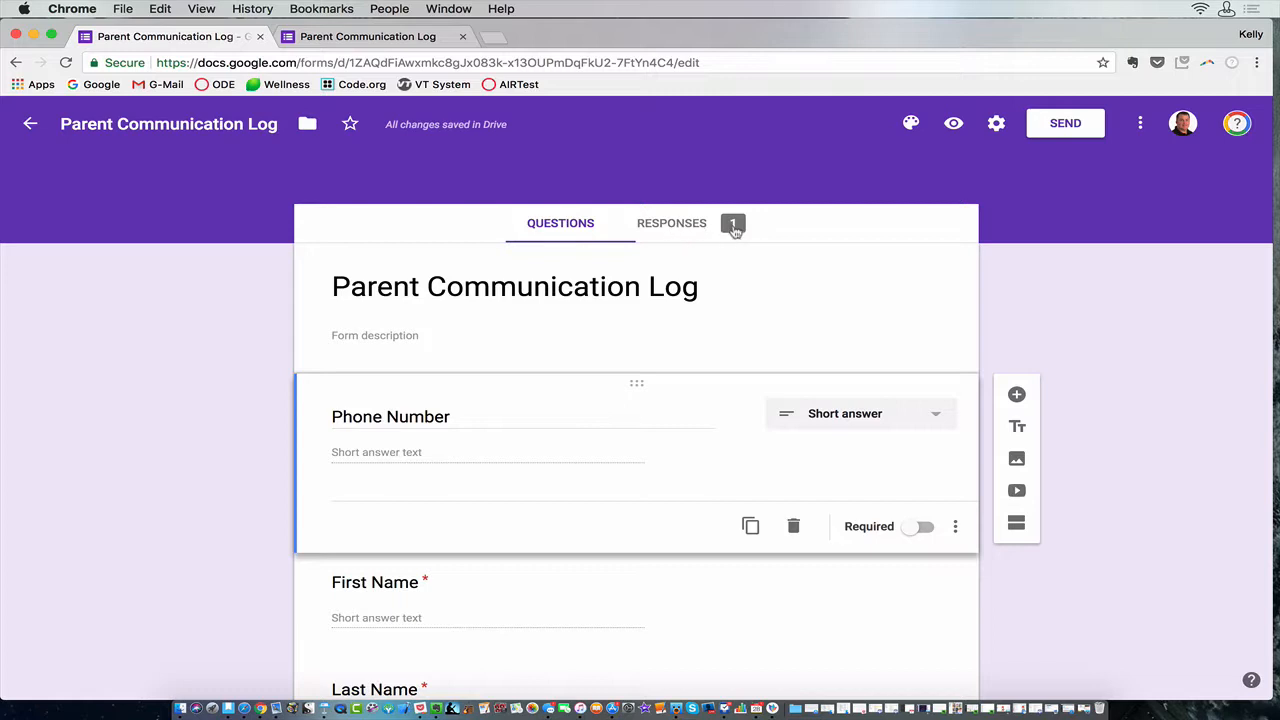
click(688, 224)
scroll(547, 364, down, 5)
scroll(547, 364, down, 3)
scroll(547, 364, up, 8)
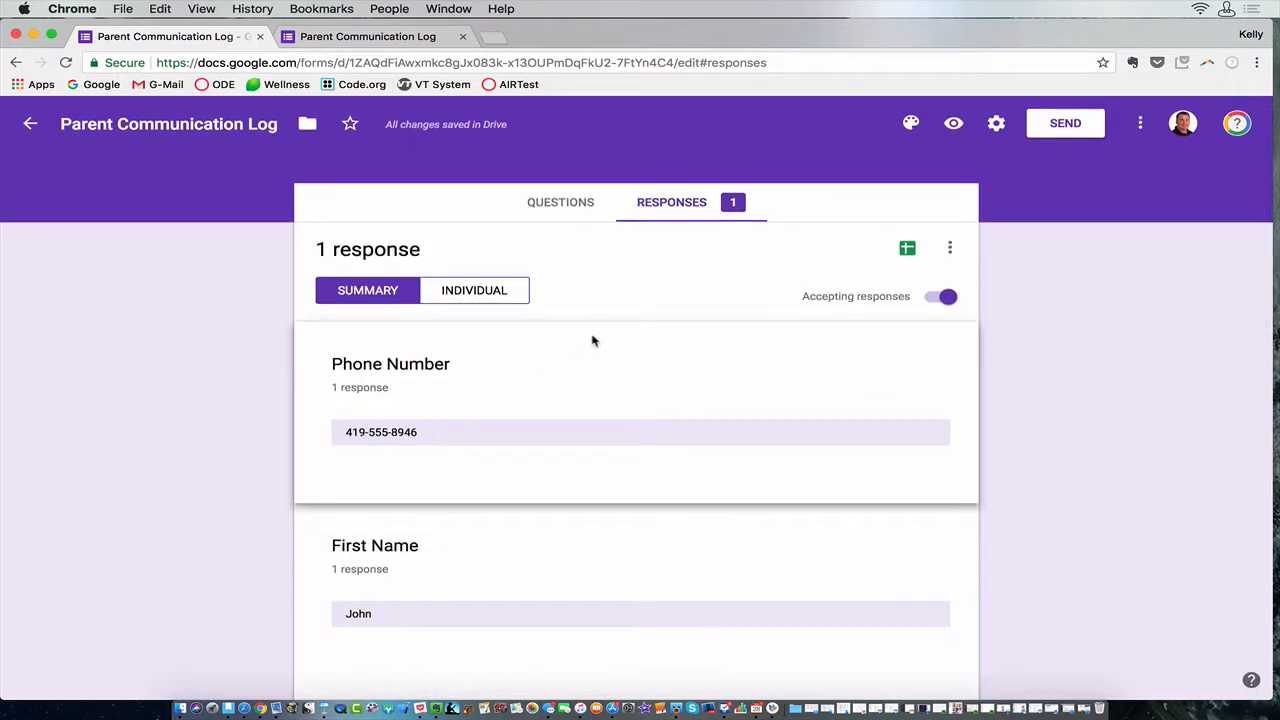
Create a new 'Parent Communication Log (Responses)' spreadsheet holding the test submission.
click(907, 249)
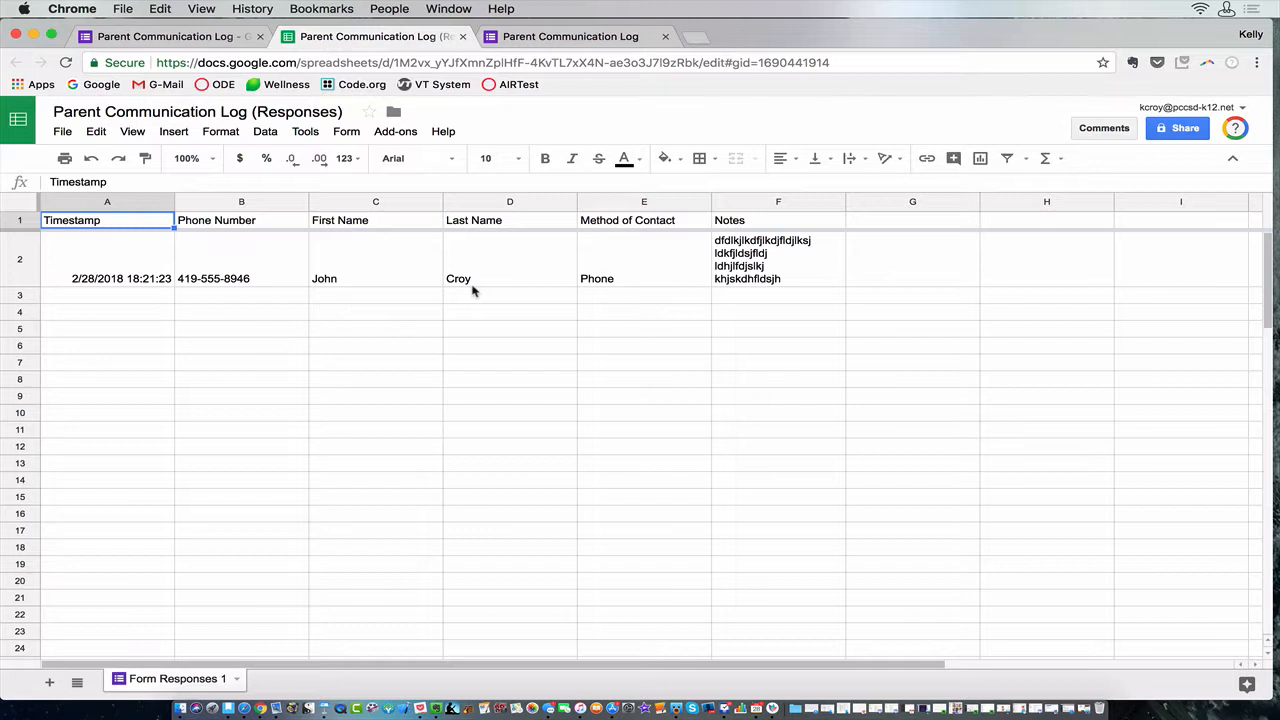
mouse_move(510, 202)
scroll(674, 202, right, 2)
scroll(674, 202, left, 2)
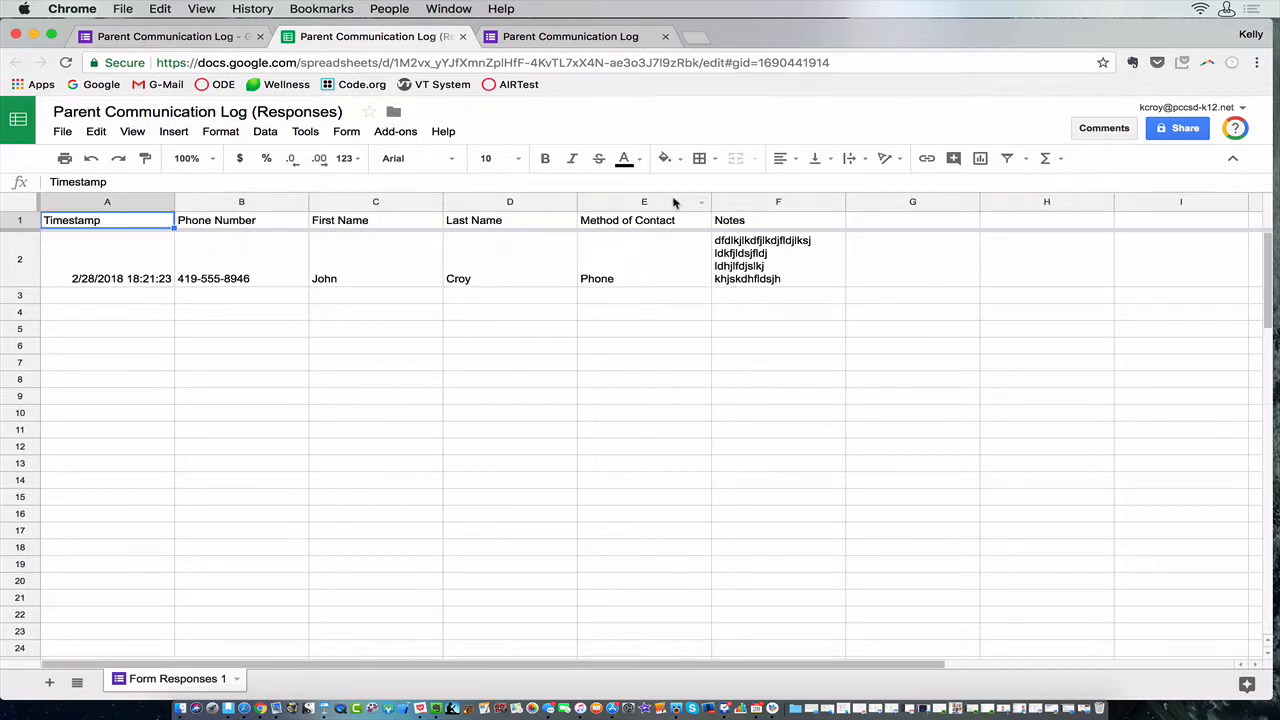